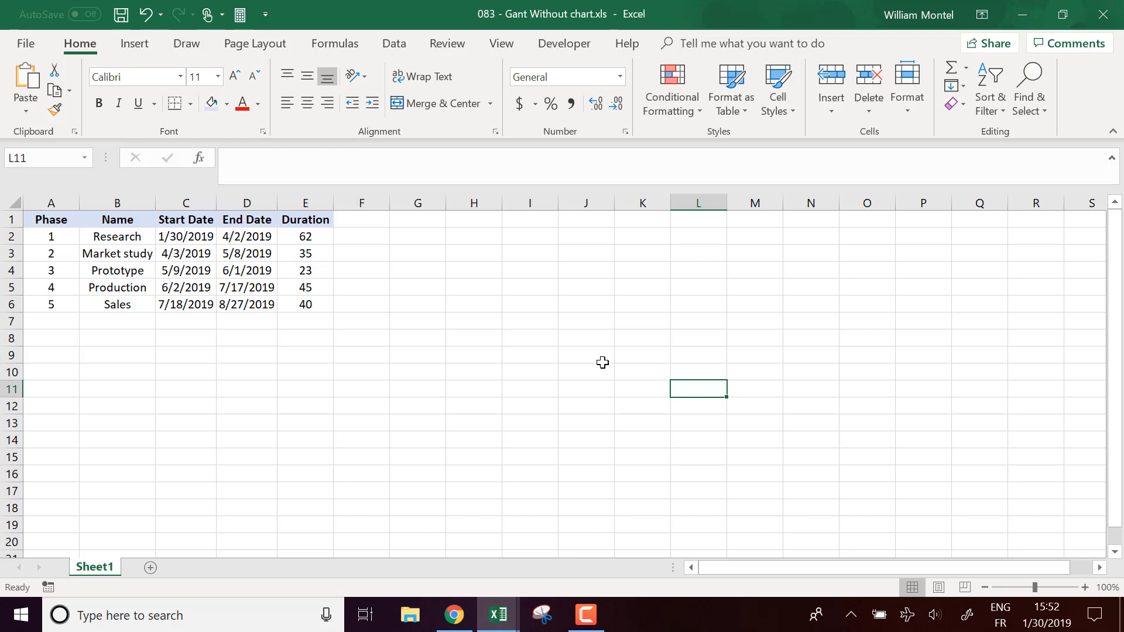
{"action": "left_click", "coordinate": [618, 340]}
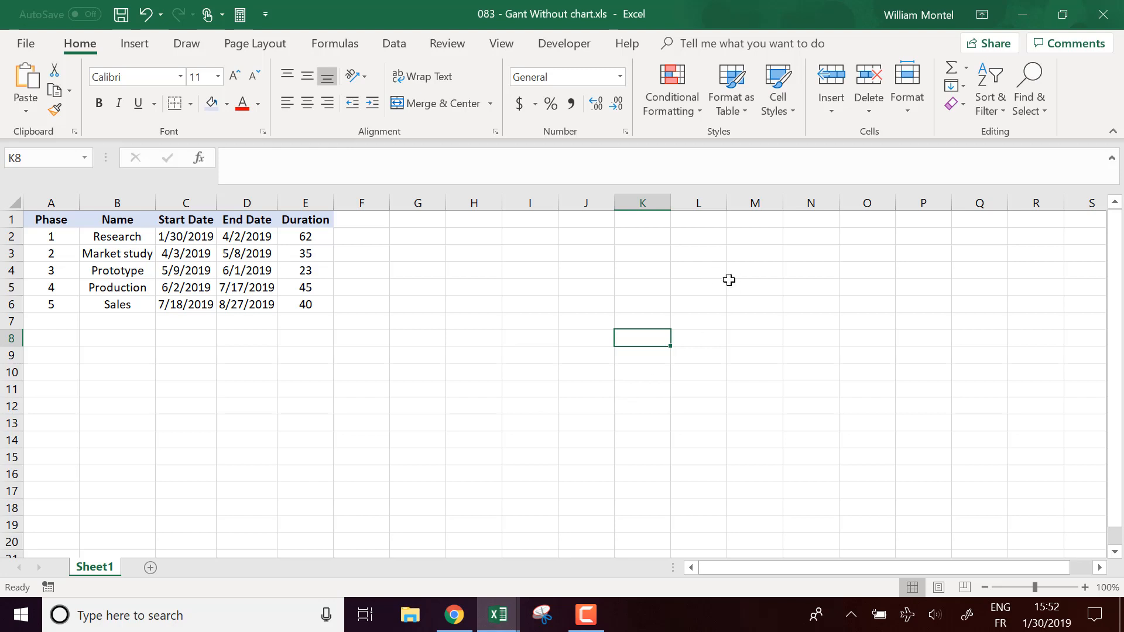
{"action": "left_click", "coordinate": [498, 424]}
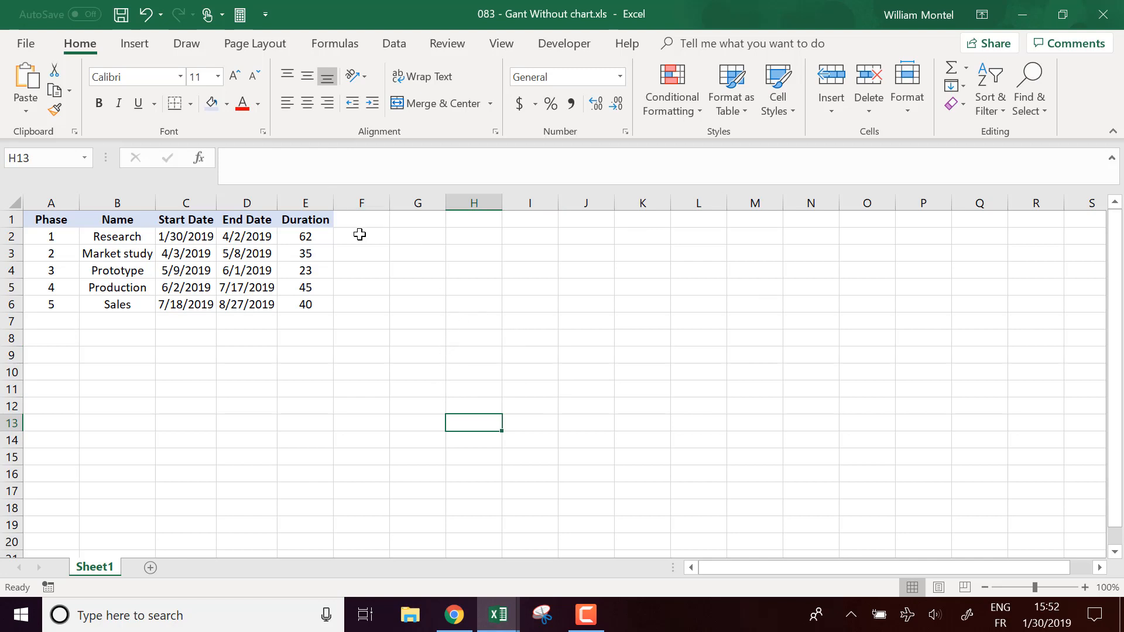
{"action": "left_click_drag", "start_coordinate": [367, 226], "coordinate": [887, 306]}
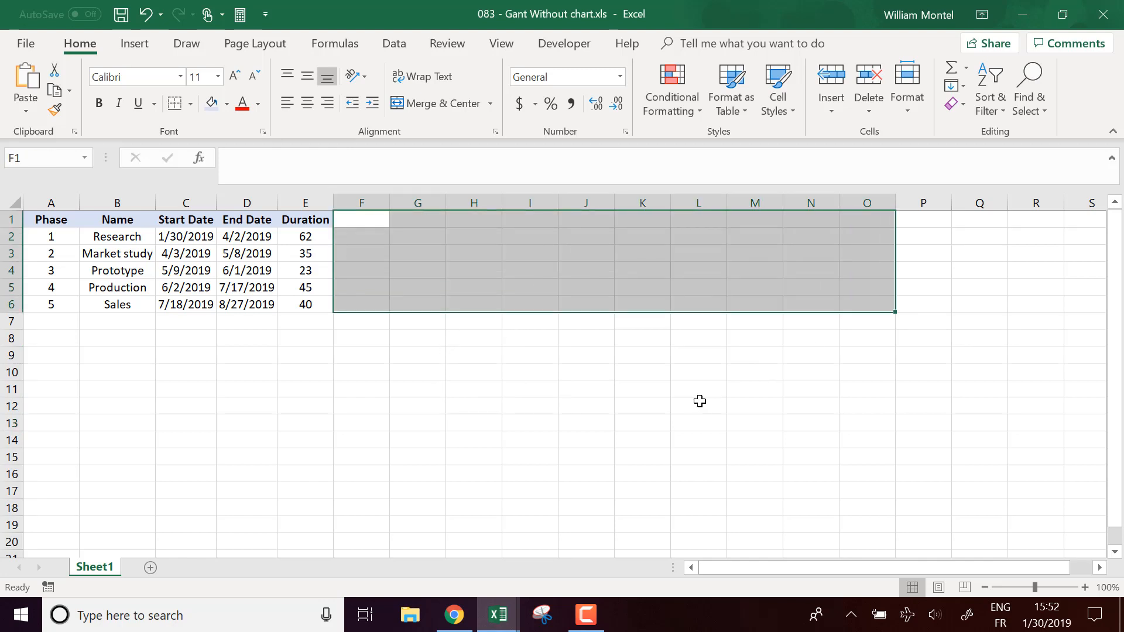
{"action": "left_click", "coordinate": [527, 411]}
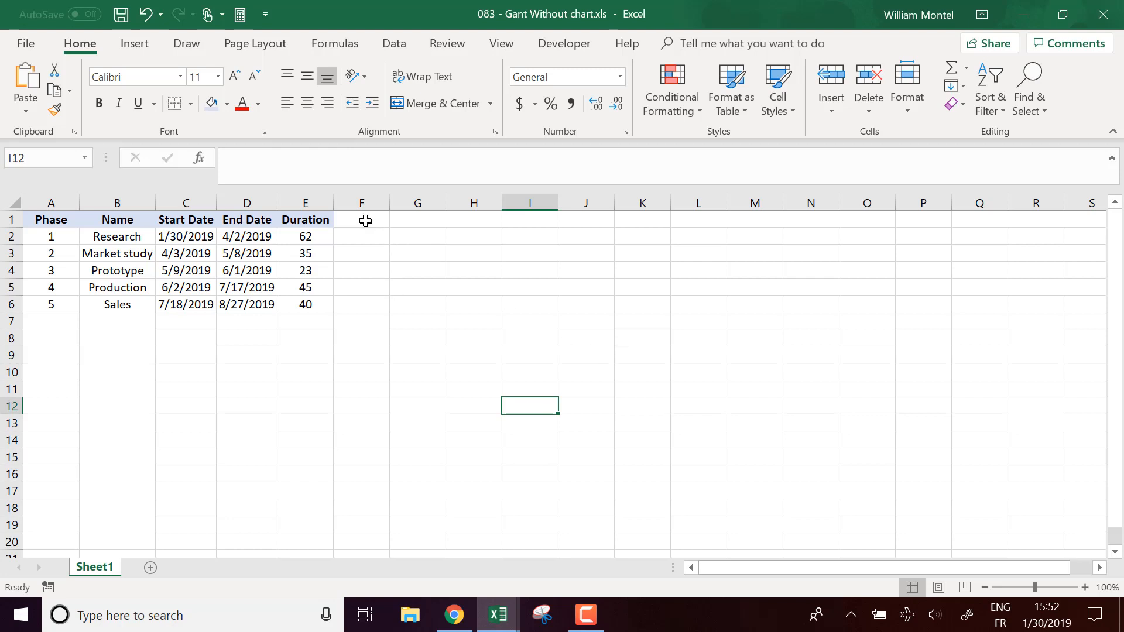
{"action": "left_click_drag", "start_coordinate": [365, 220], "coordinate": [384, 300]}
{"action": "left_click", "coordinate": [486, 324]}
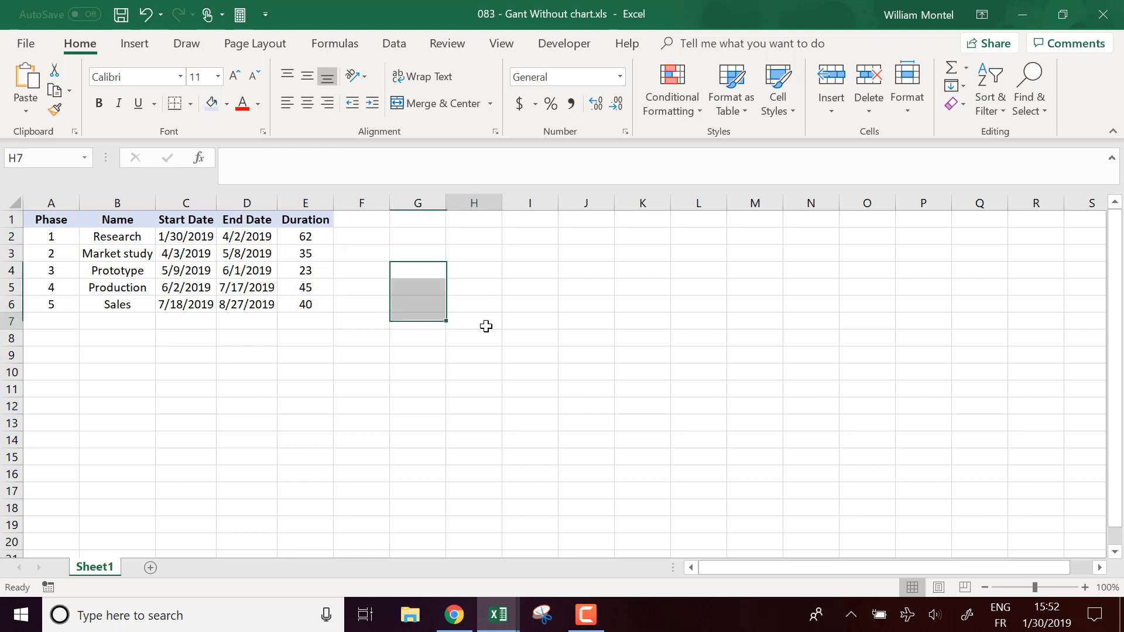
- Examine the phase table, checking how the start dates, end dates and durations are calculated
{"action": "left_click", "coordinate": [95, 220]}
{"action": "left_click_drag", "start_coordinate": [103, 245], "coordinate": [288, 304]}
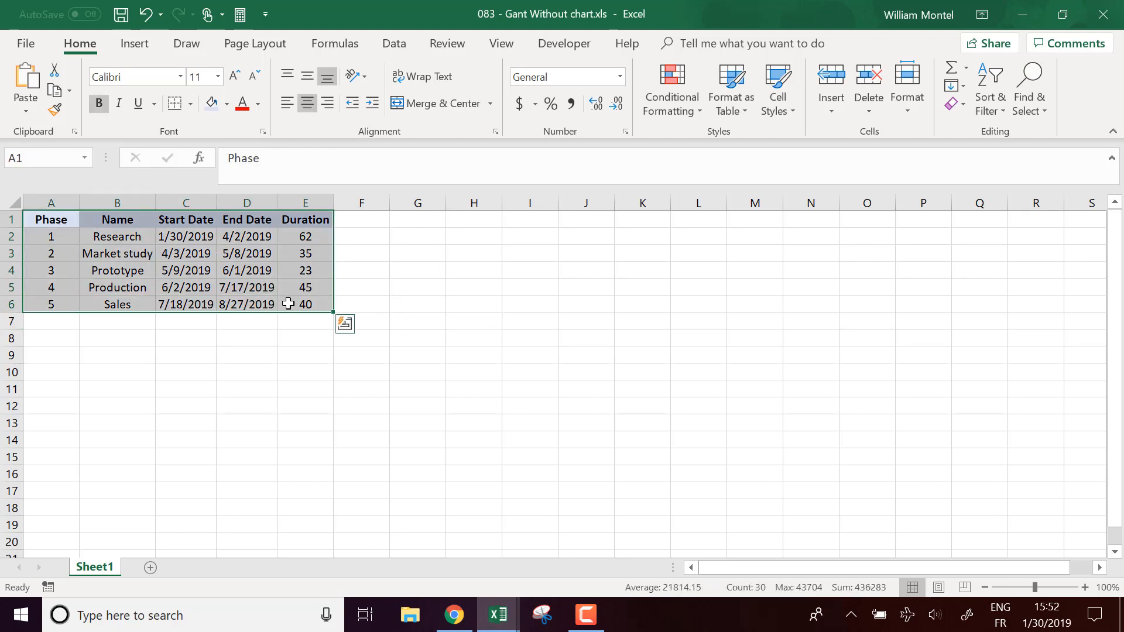
{"action": "left_click", "coordinate": [189, 237]}
{"action": "left_click", "coordinate": [245, 238]}
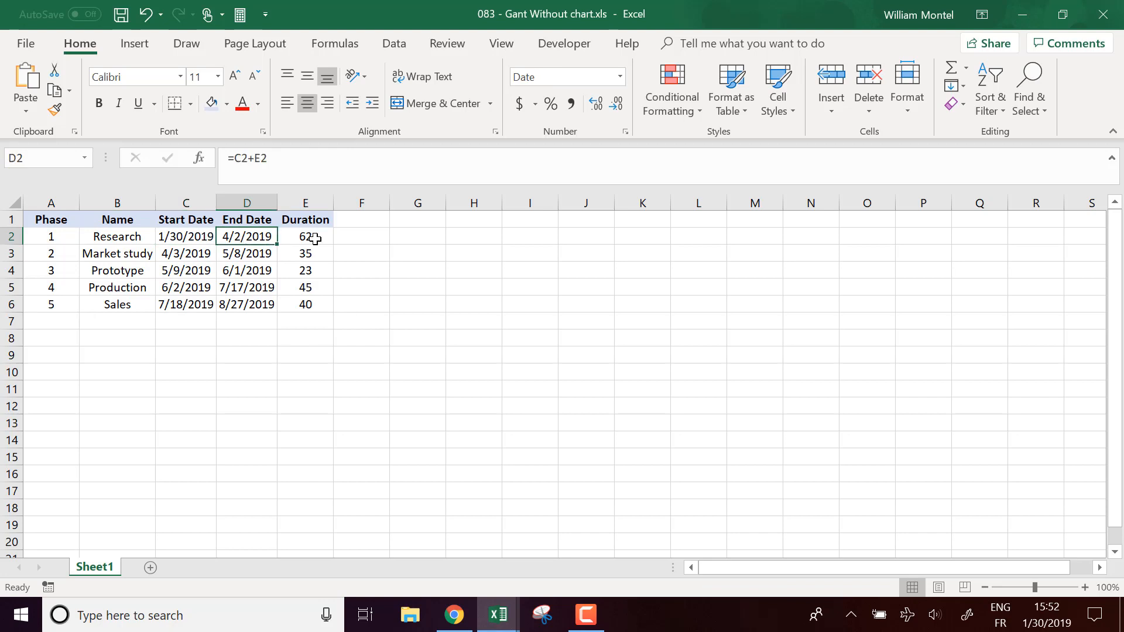
{"action": "left_click", "coordinate": [315, 238]}
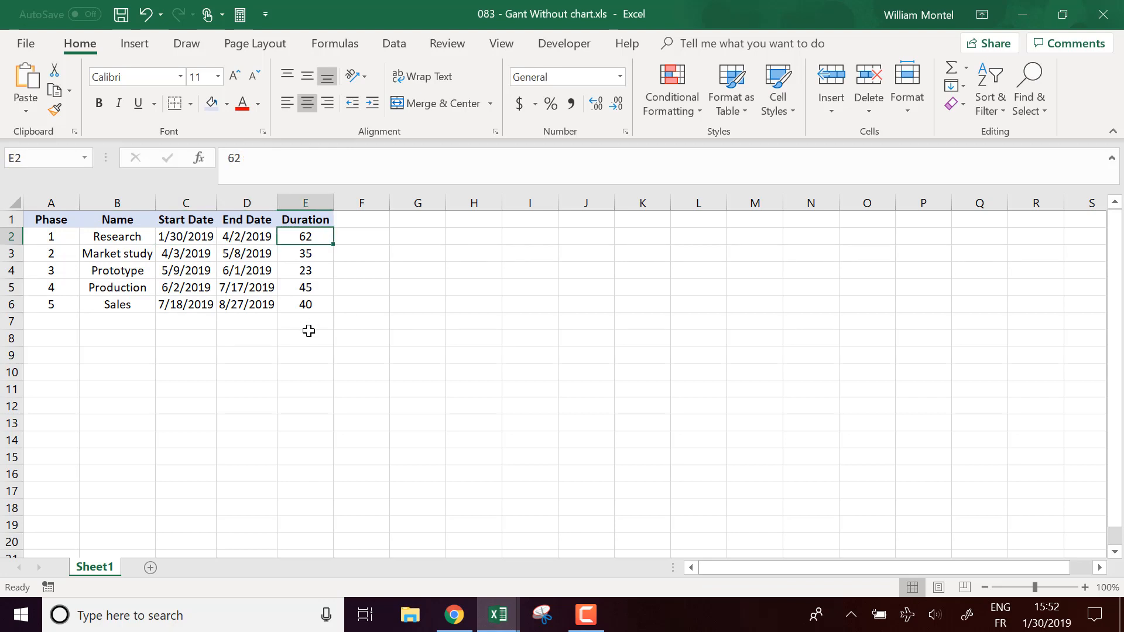
{"action": "left_click", "coordinate": [415, 314]}
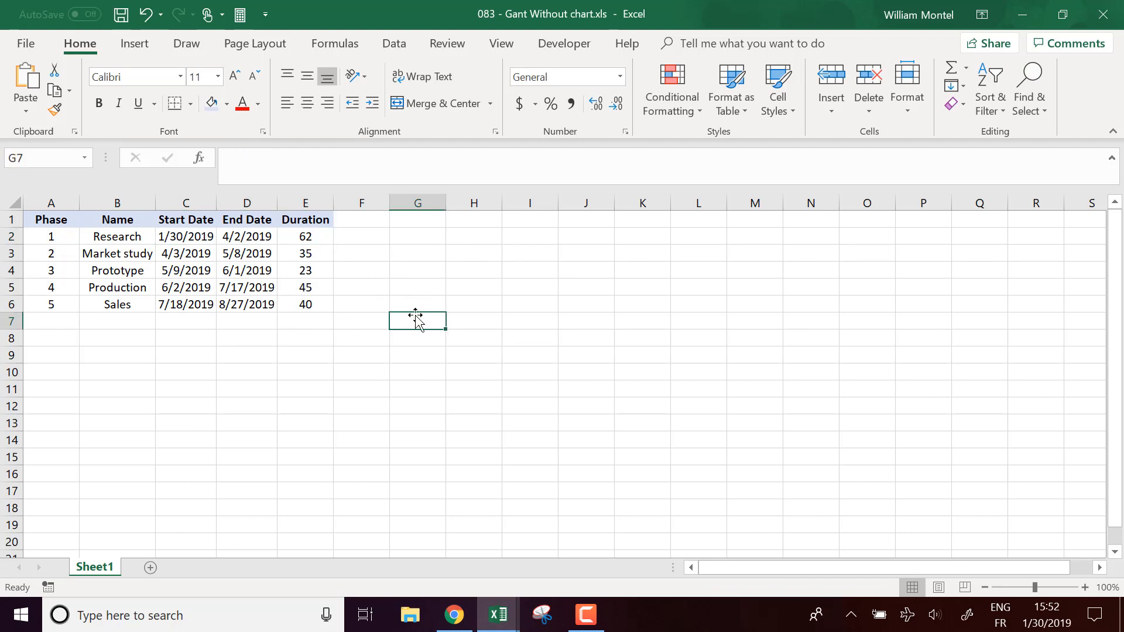
{"action": "left_click", "coordinate": [249, 240]}
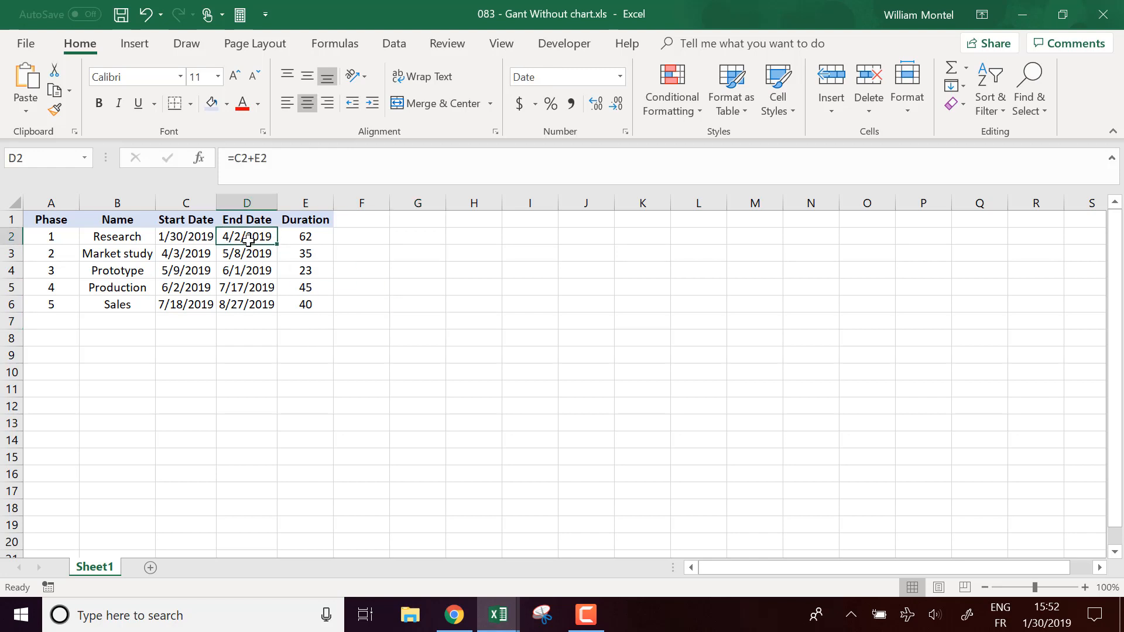
{"action": "left_click_drag", "start_coordinate": [304, 238], "coordinate": [316, 304]}
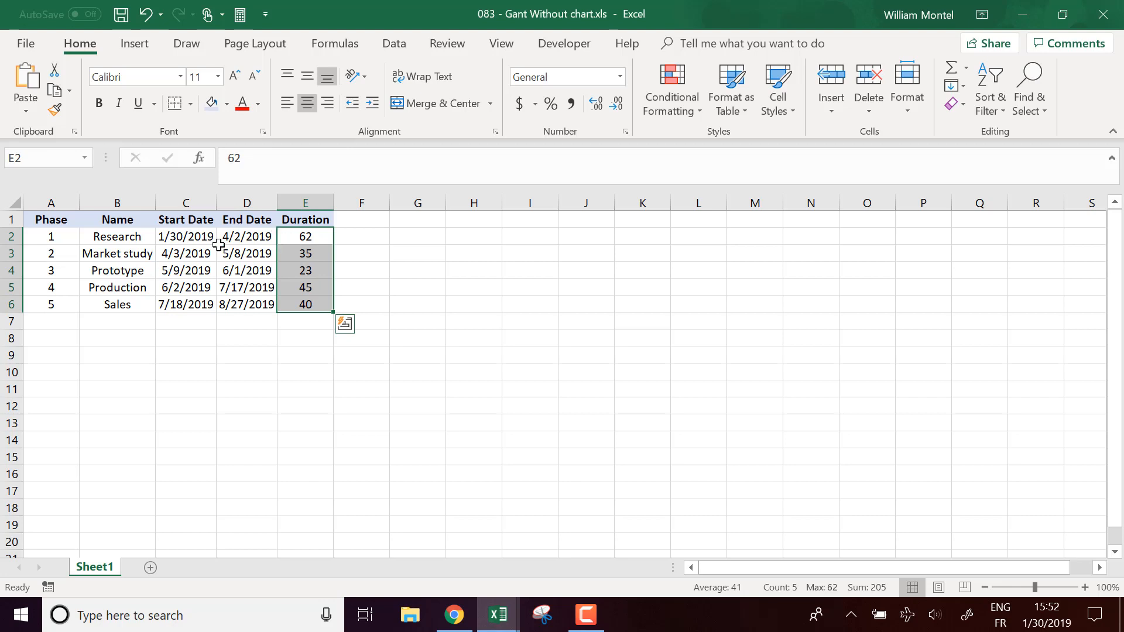
{"action": "left_click", "coordinate": [197, 258]}
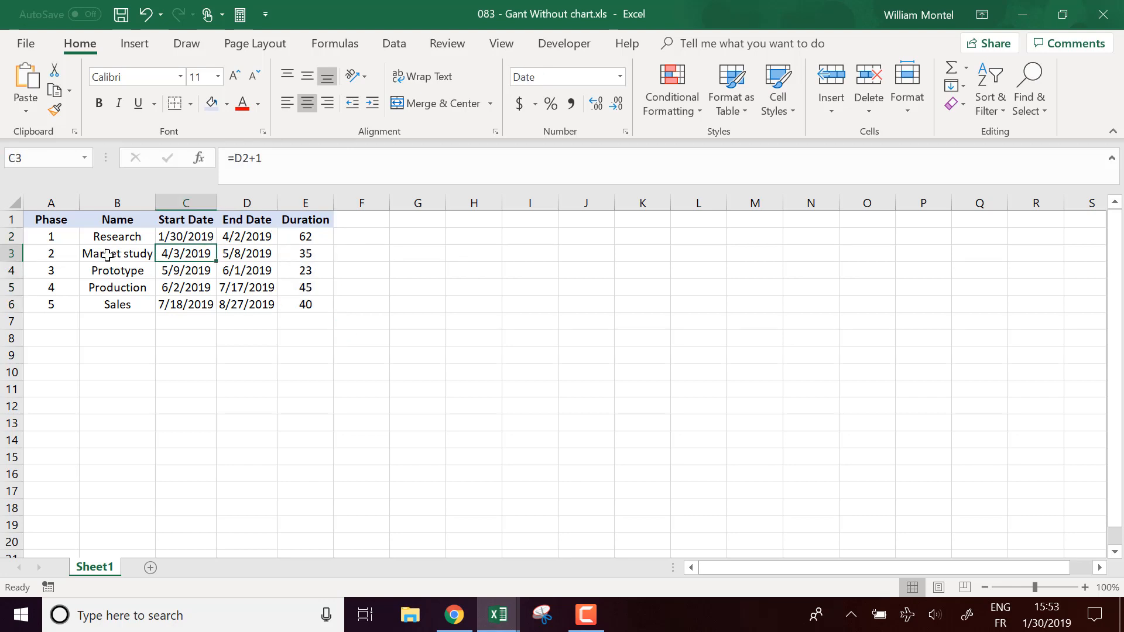
{"action": "left_click", "coordinate": [249, 232]}
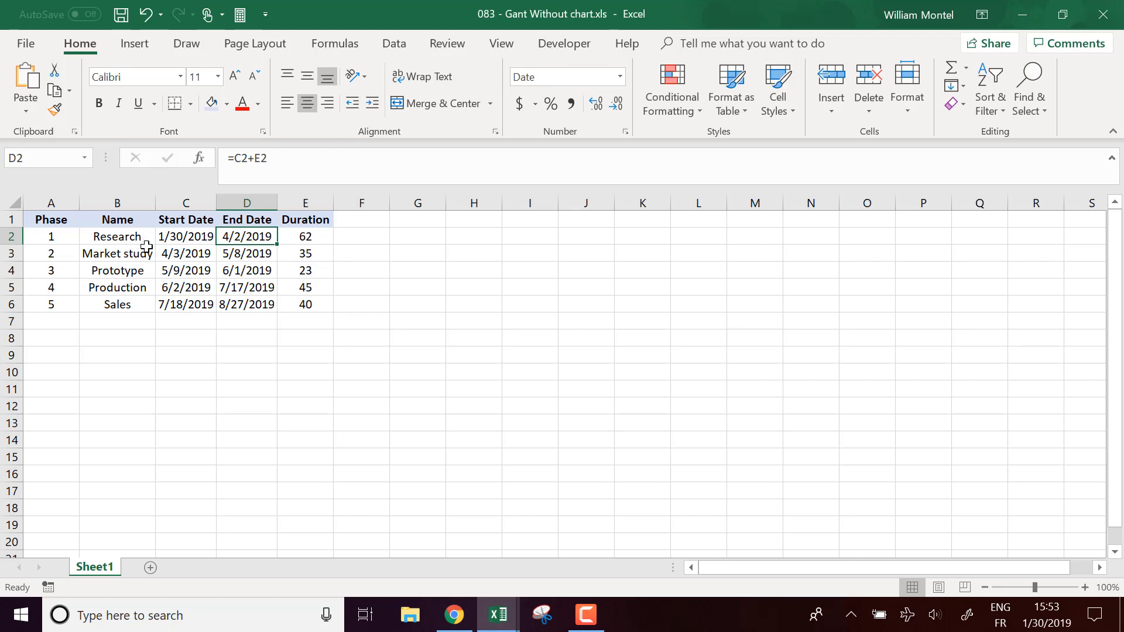
{"action": "left_click", "coordinate": [243, 300]}
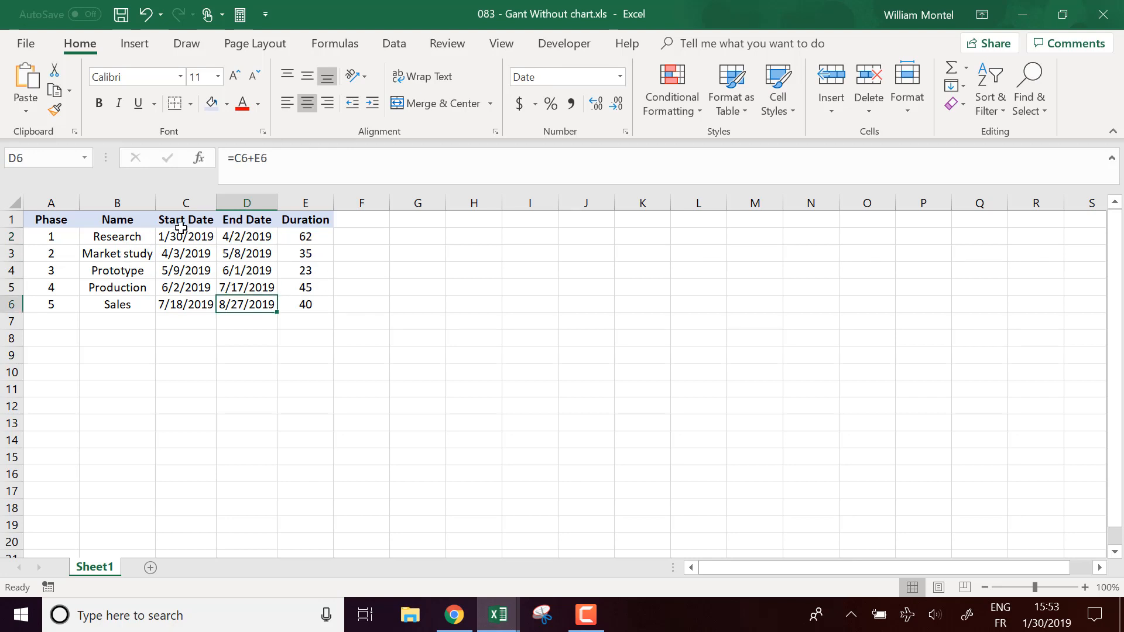
{"action": "left_click_drag", "start_coordinate": [182, 233], "coordinate": [265, 293]}
{"action": "left_click", "coordinate": [452, 288]}
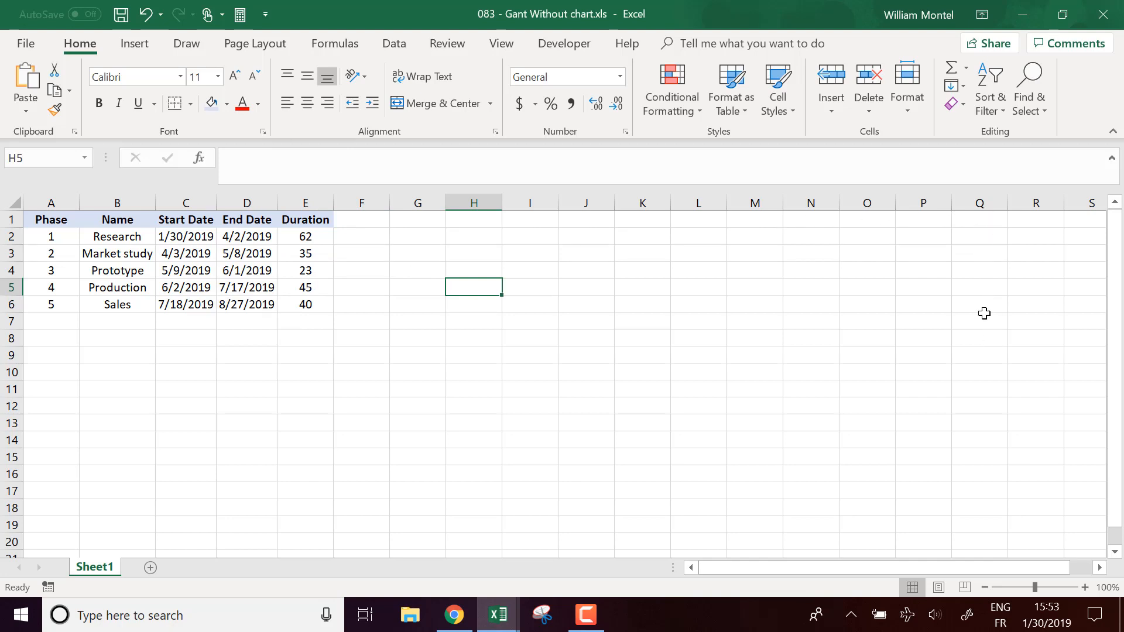
{"action": "left_click_drag", "start_coordinate": [474, 230], "coordinate": [698, 234]}
{"action": "left_click", "coordinate": [484, 336]}
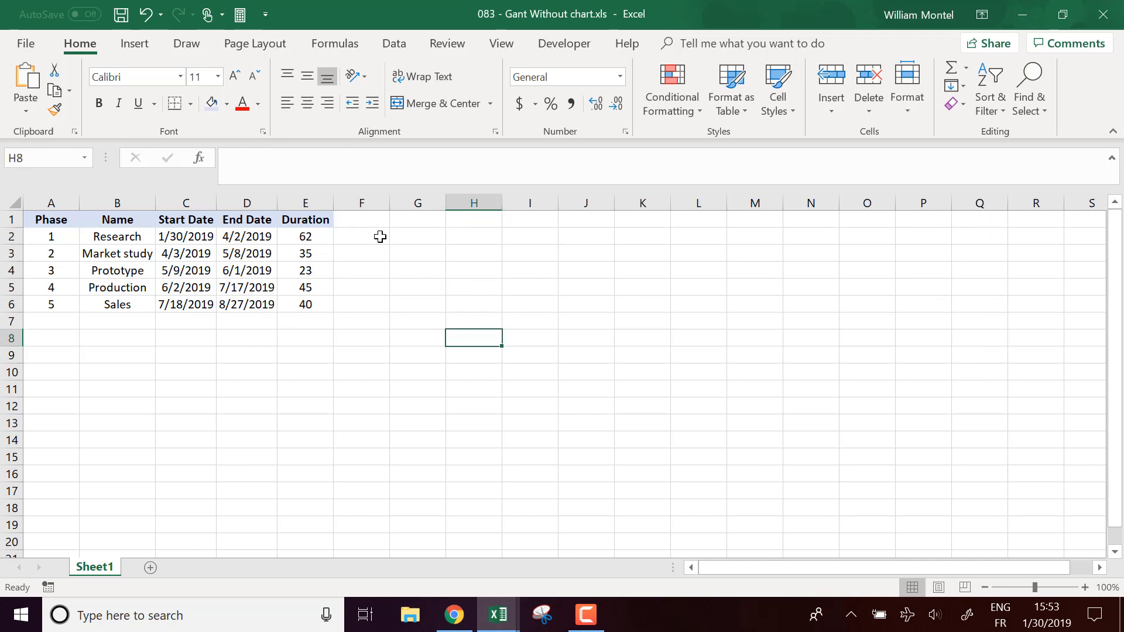
{"action": "left_click", "coordinate": [381, 223]}
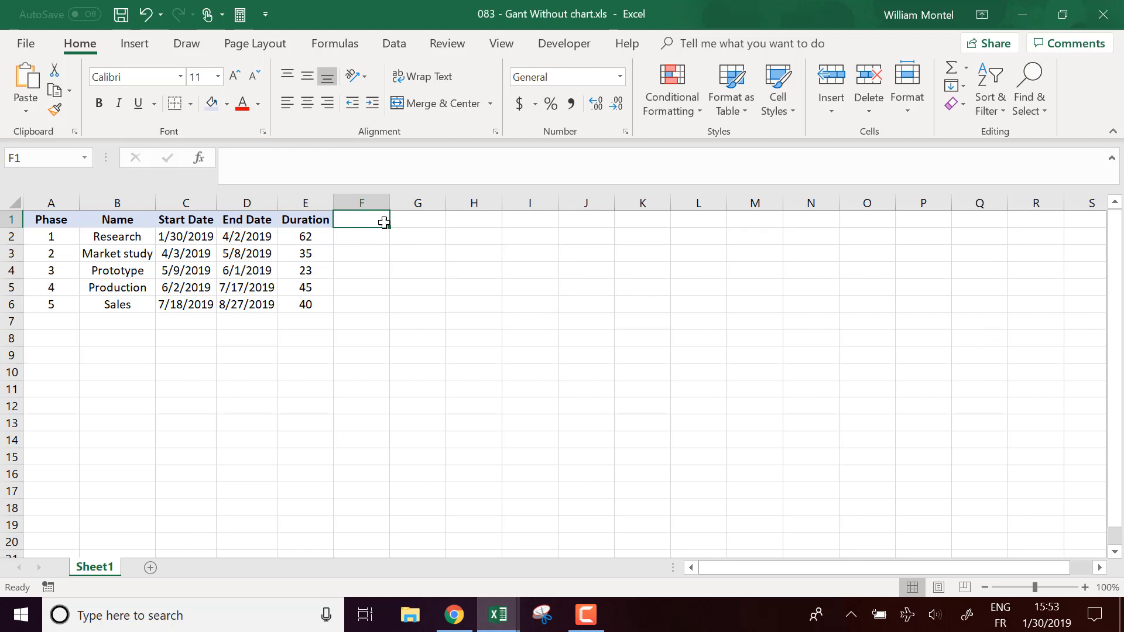
{"action": "left_click", "coordinate": [422, 221]}
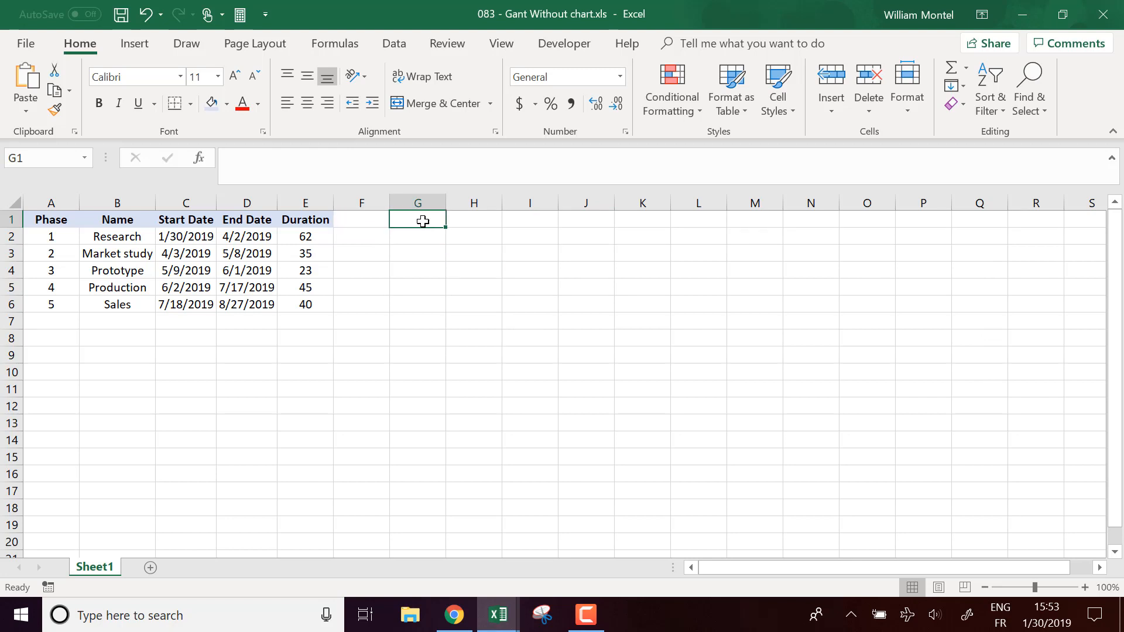
{"action": "type", "text": "="}
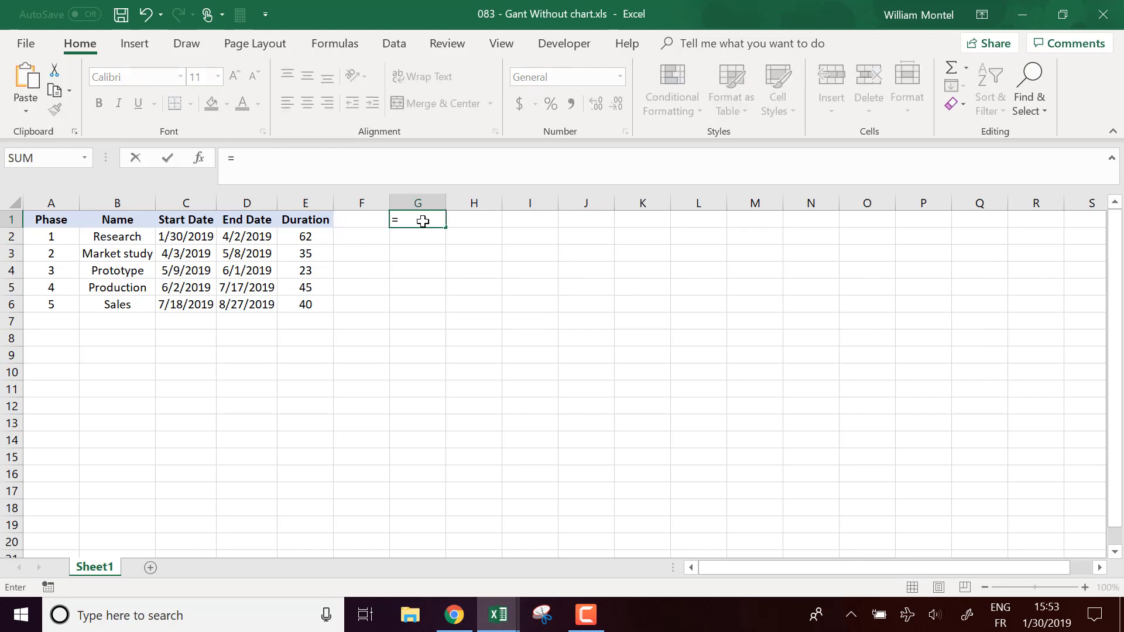
{"action": "key", "text": "Escape"}
{"action": "left_click", "coordinate": [484, 342]}
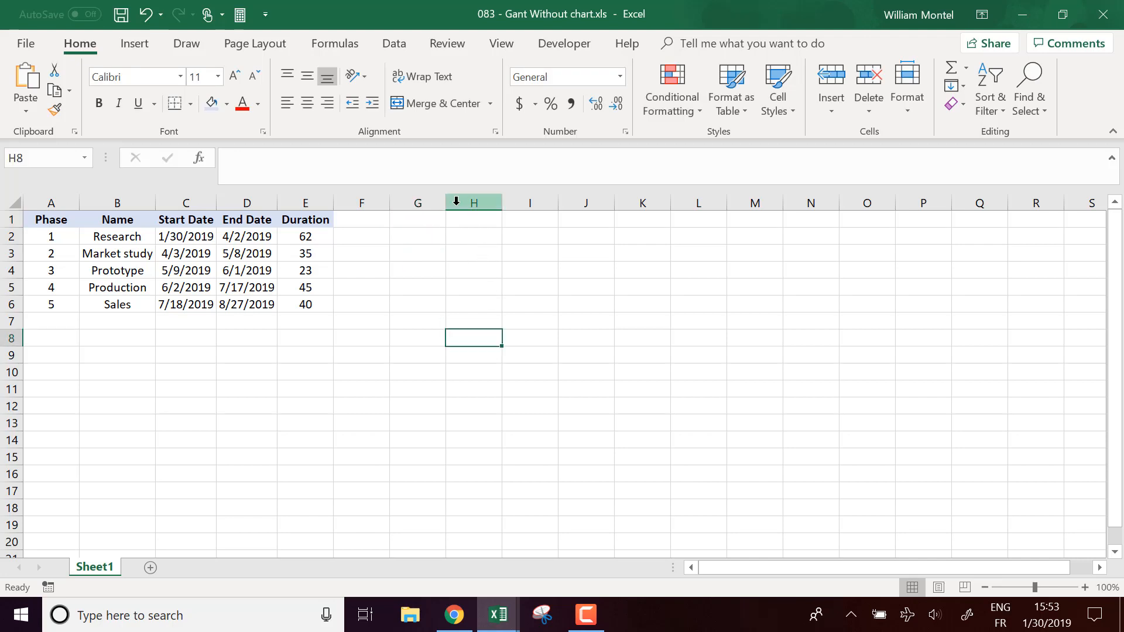
{"action": "left_click_drag", "start_coordinate": [422, 216], "coordinate": [1064, 300]}
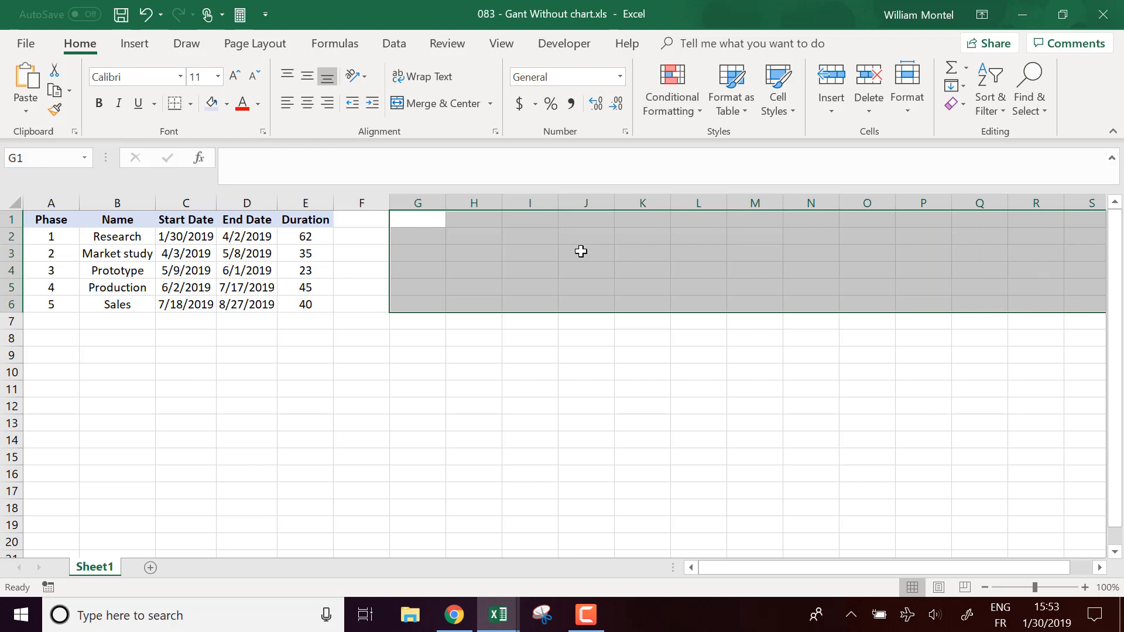
- Enter the formula =C2 in cell G1 to begin the timeline at the Research phase's start date
{"action": "left_click", "coordinate": [428, 218]}
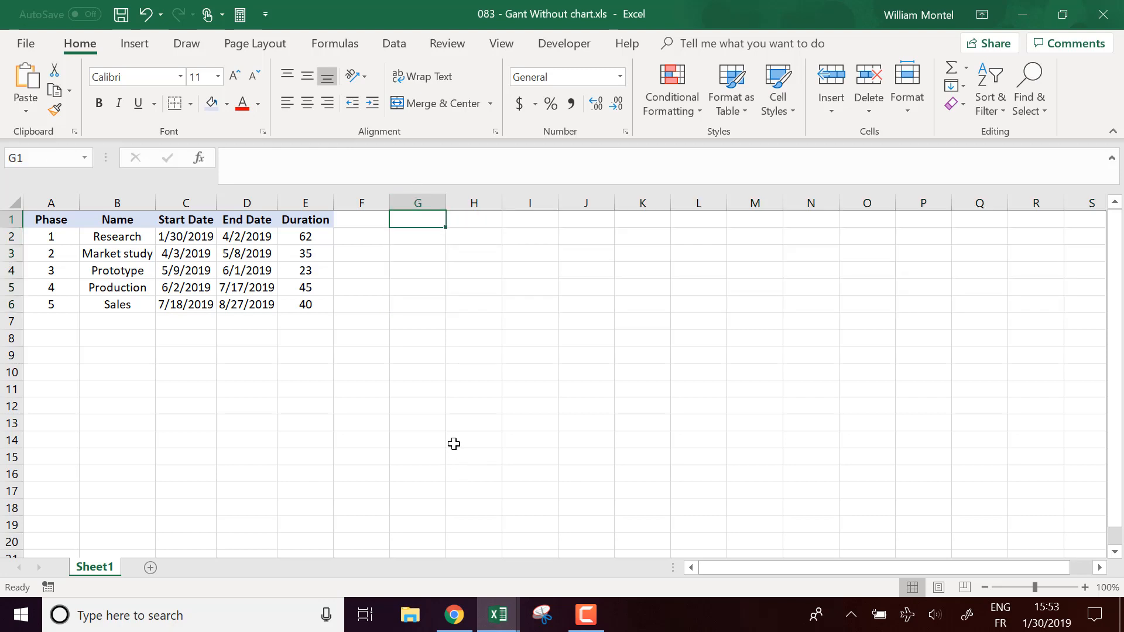
{"action": "type", "text": "="}
{"action": "key", "text": "Left"}
{"action": "key", "text": "Left"}
{"action": "key", "text": "Left"}
{"action": "key", "text": "Left"}
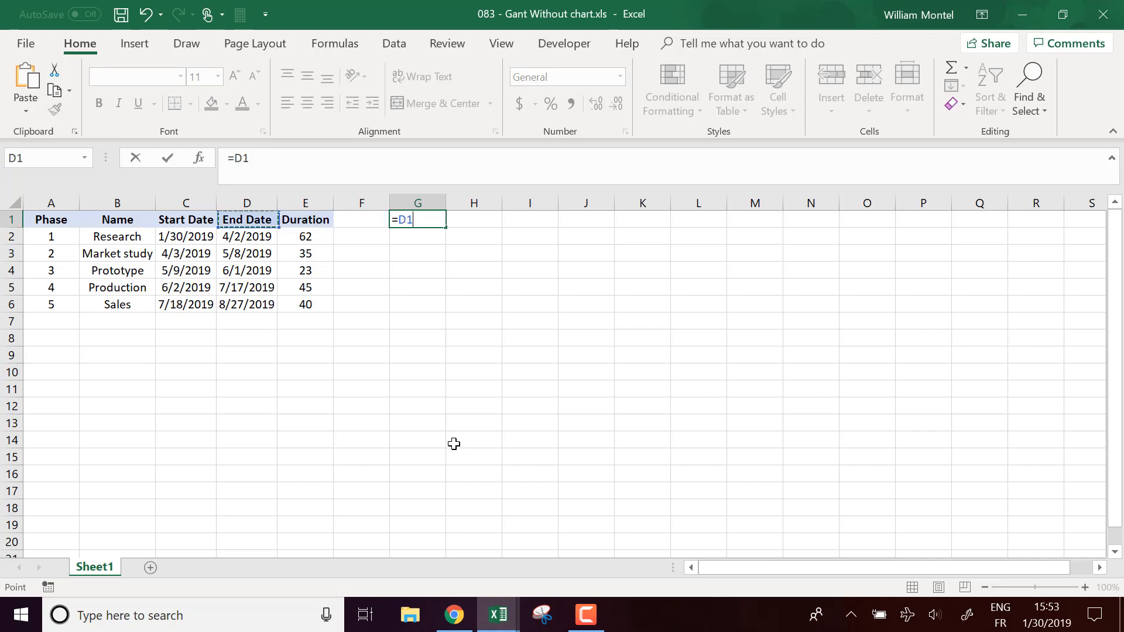
{"action": "key", "text": "Down"}
{"action": "key", "text": "Return"}
- Enter the formula =G1+7 in cell H1 to make the next timeline date one week after the first
{"action": "key", "text": "Up"}
{"action": "key", "text": "Right"}
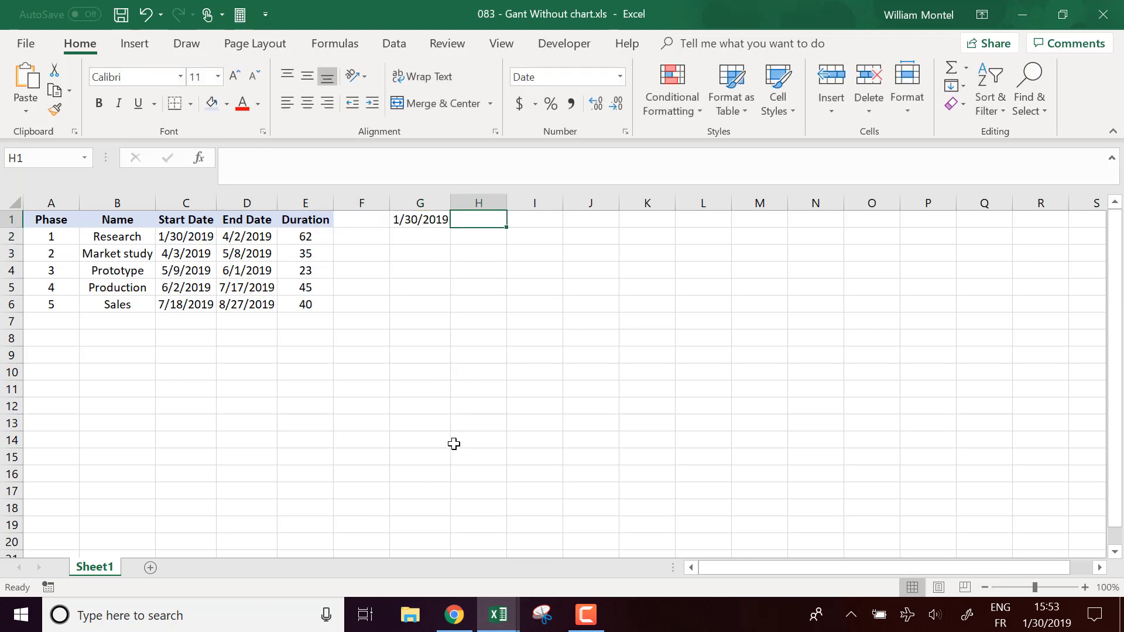
{"action": "type", "text": "="}
{"action": "key", "text": "Left"}
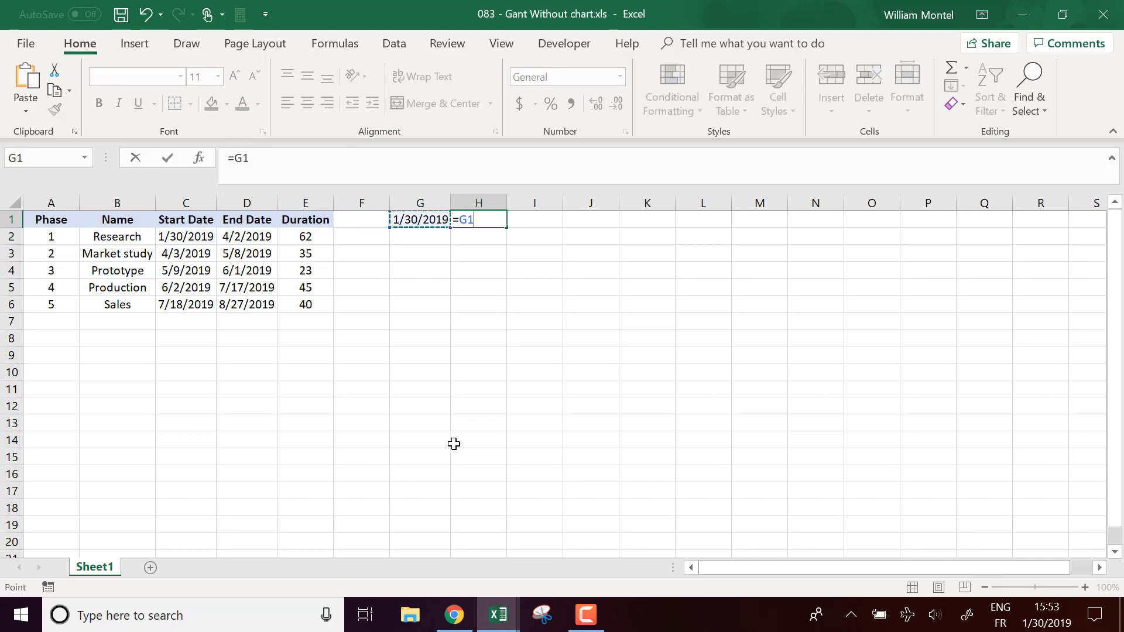
{"action": "type", "text": "+7"}
{"action": "key", "text": "Return"}
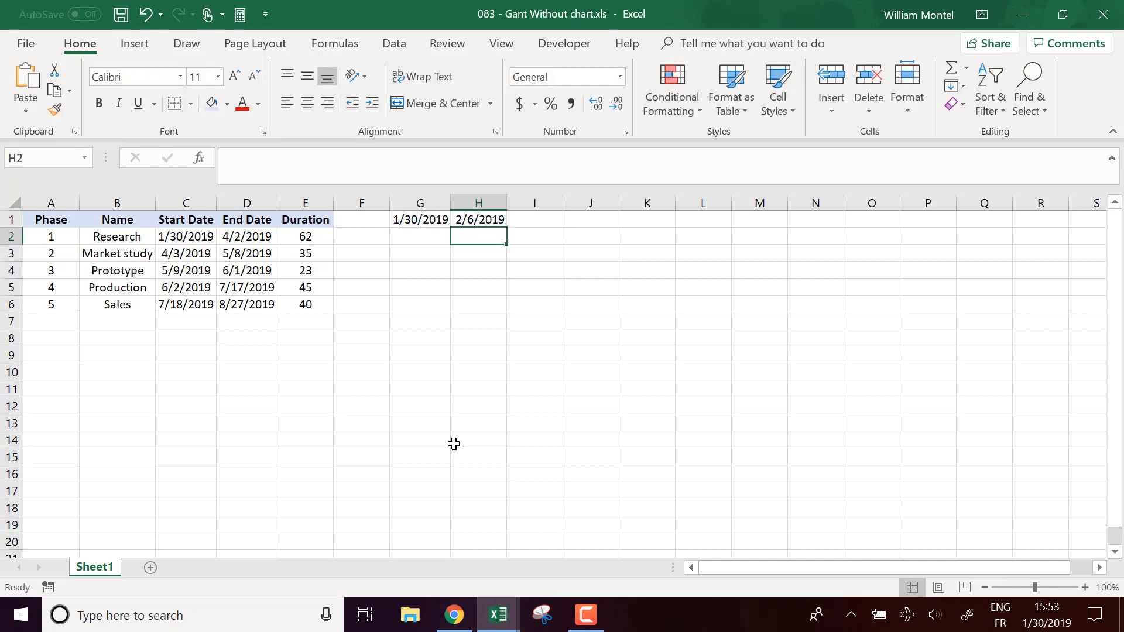
- Fill the weekly date formula from H1 across row 1 to column AQ
{"action": "left_click", "coordinate": [501, 219]}
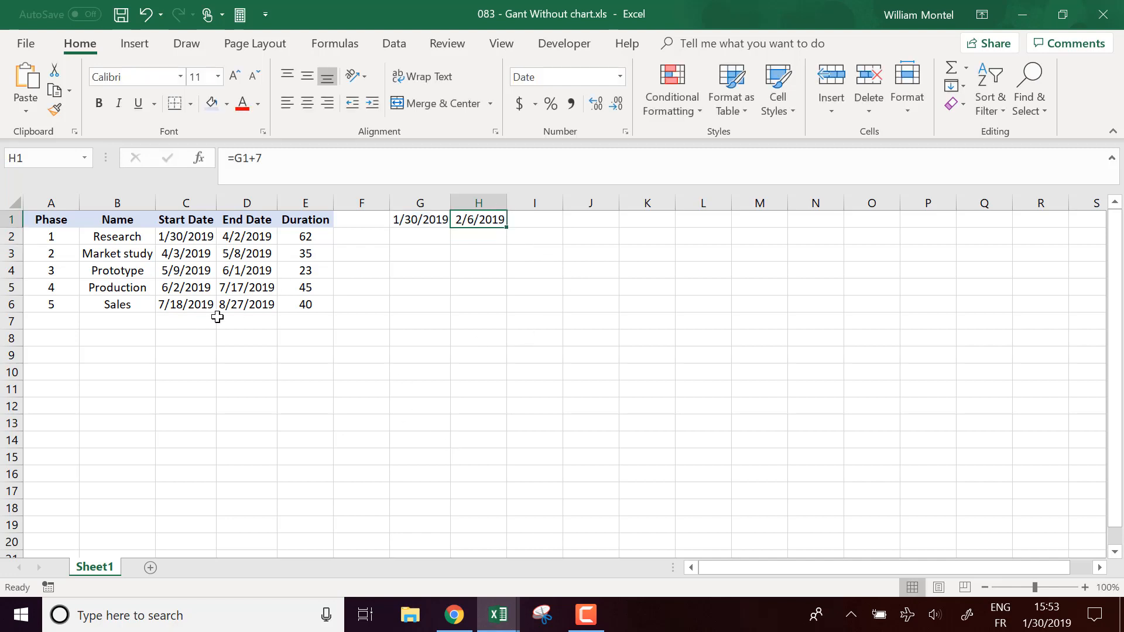
{"action": "left_click_drag", "start_coordinate": [507, 227], "coordinate": [1035, 238]}
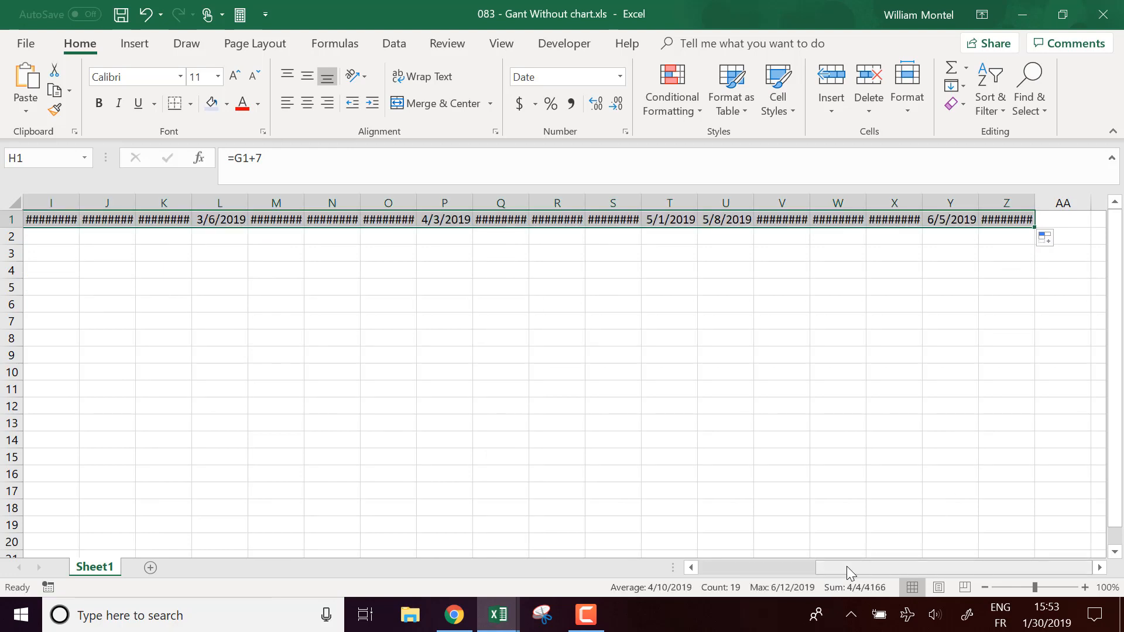
{"action": "left_click_drag", "start_coordinate": [846, 566], "coordinate": [626, 547]}
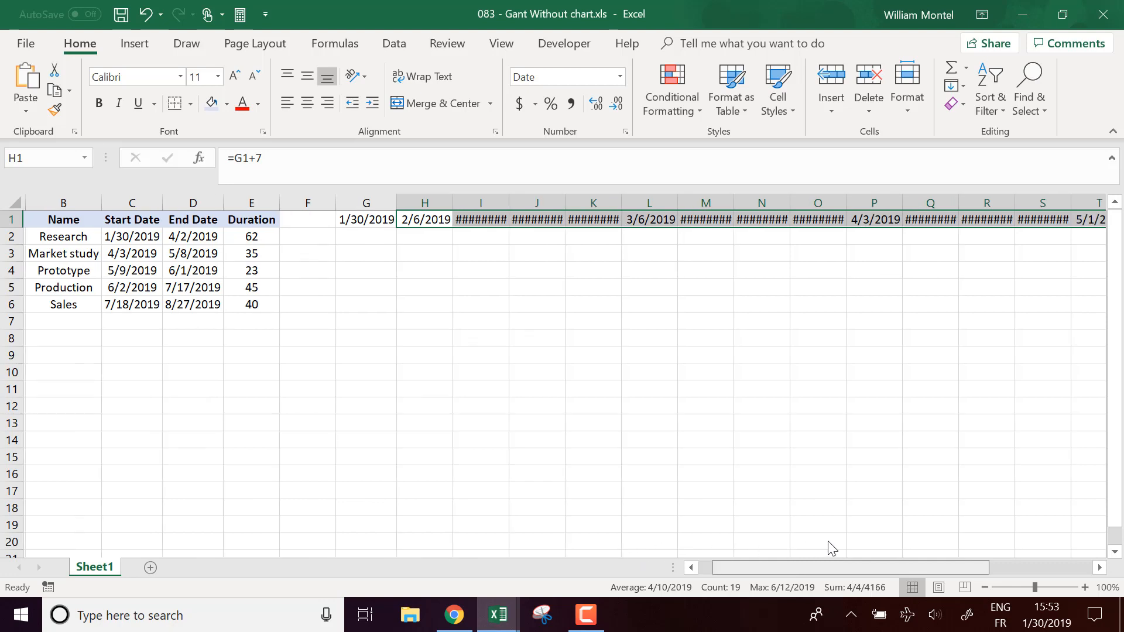
{"action": "left_click_drag", "start_coordinate": [831, 547], "coordinate": [891, 544]}
{"action": "left_click", "coordinate": [1062, 287]}
{"action": "left_click", "coordinate": [1022, 222]}
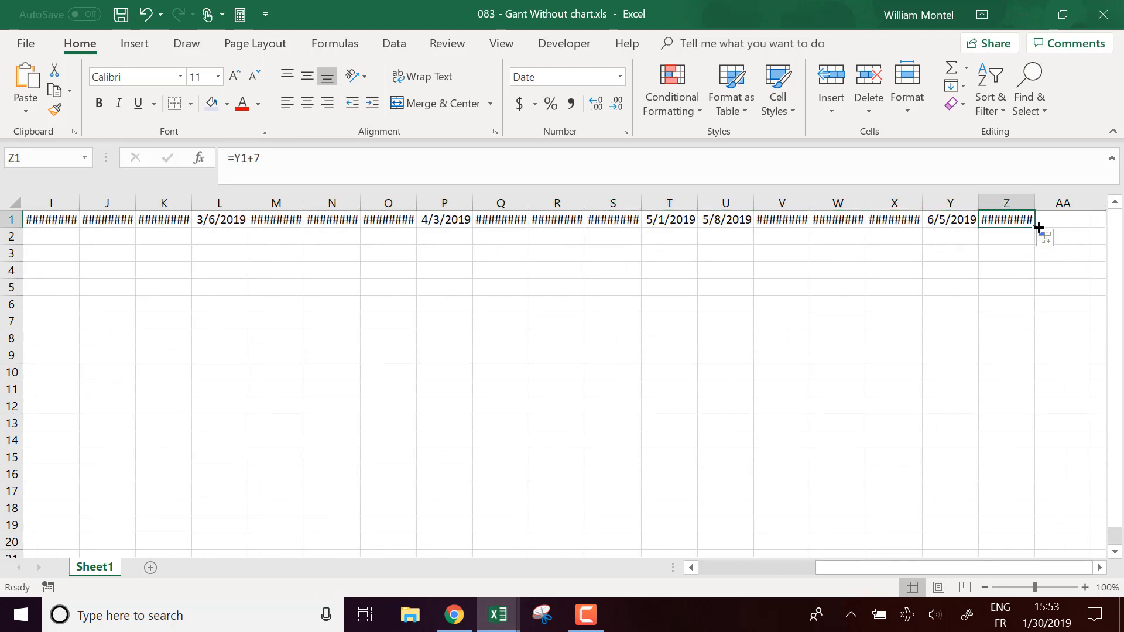
{"action": "left_click_drag", "start_coordinate": [1038, 227], "coordinate": [1082, 235]}
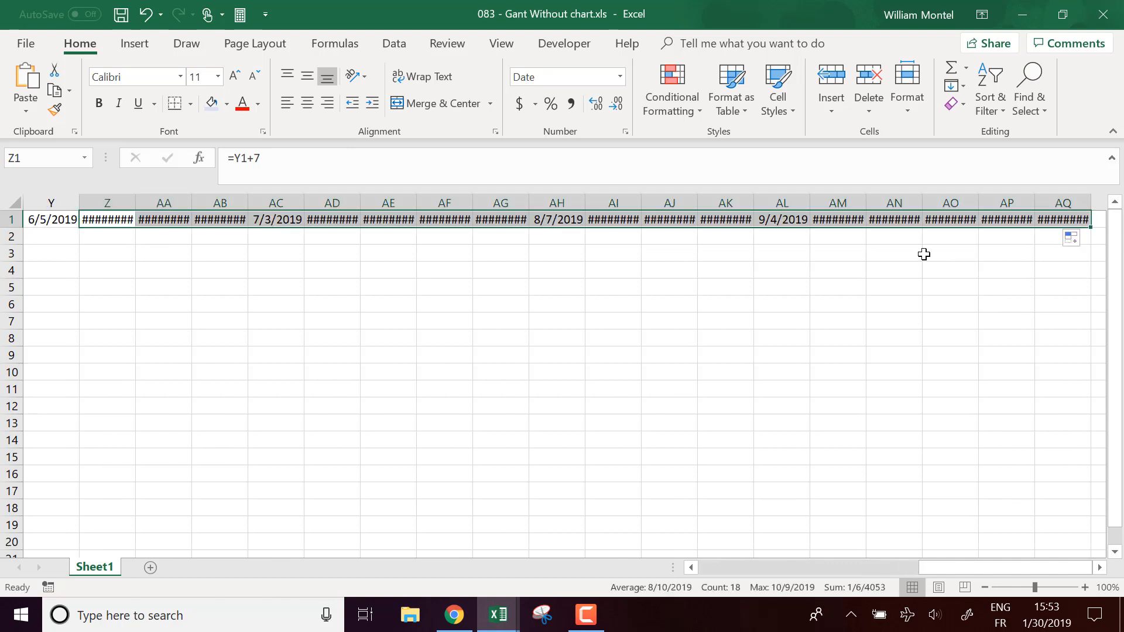
- Apply the custom number format dd mmm to the timeline dates in G1:AQ1
{"action": "left_click_drag", "start_coordinate": [928, 563], "coordinate": [701, 576]}
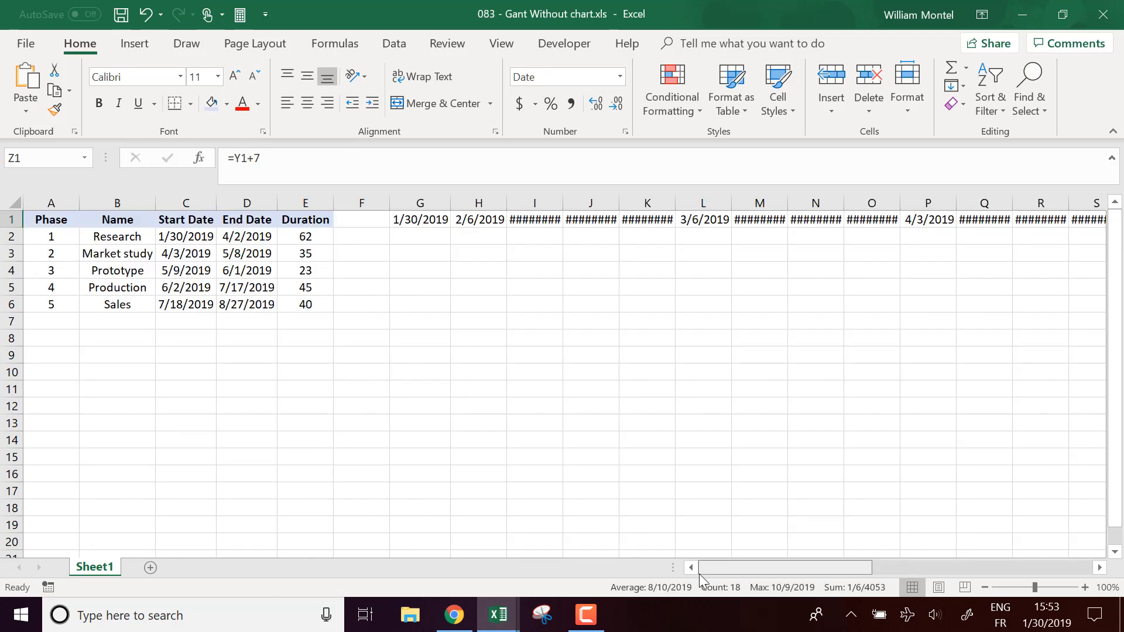
{"action": "left_click", "coordinate": [414, 219]}
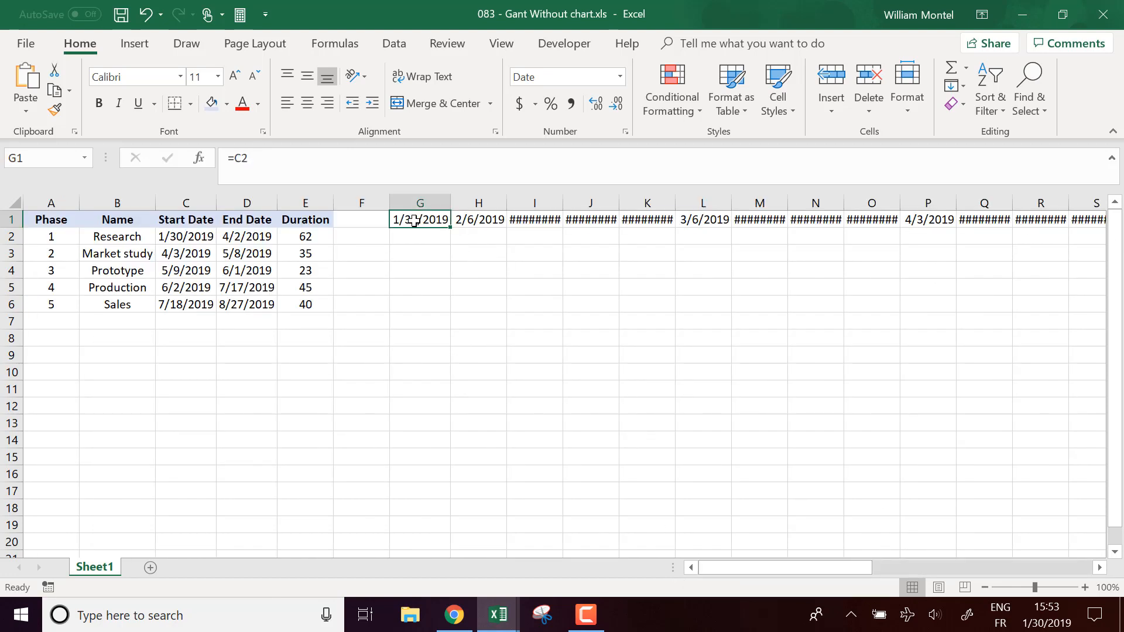
{"action": "key", "text": "ctrl+shift+Right"}
{"action": "right_click", "coordinate": [414, 221]}
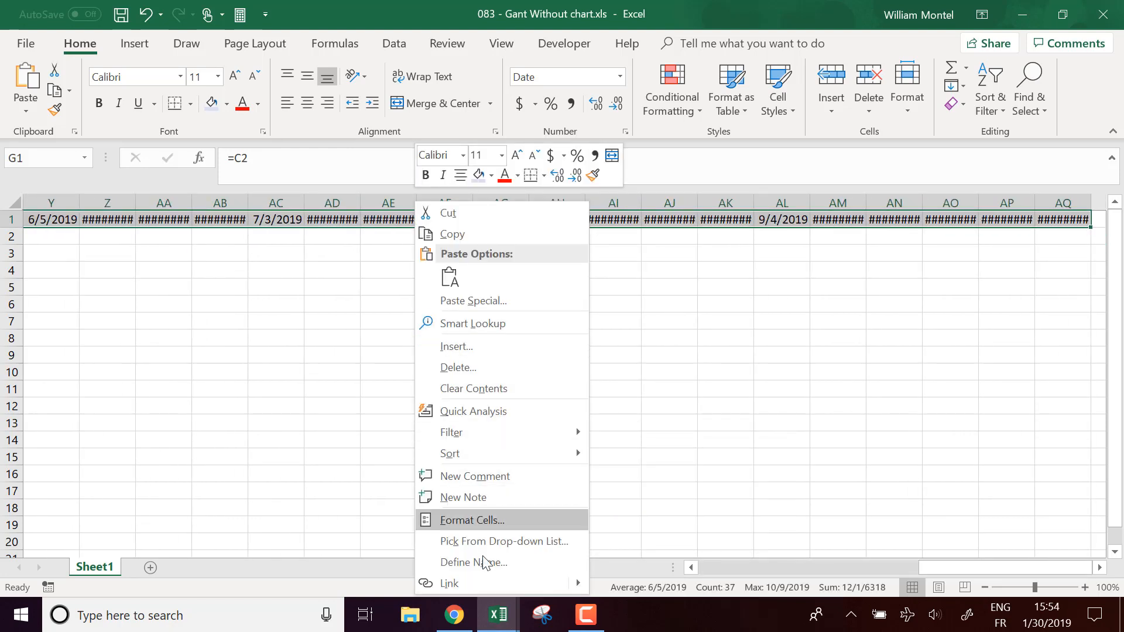
{"action": "left_click", "coordinate": [515, 519]}
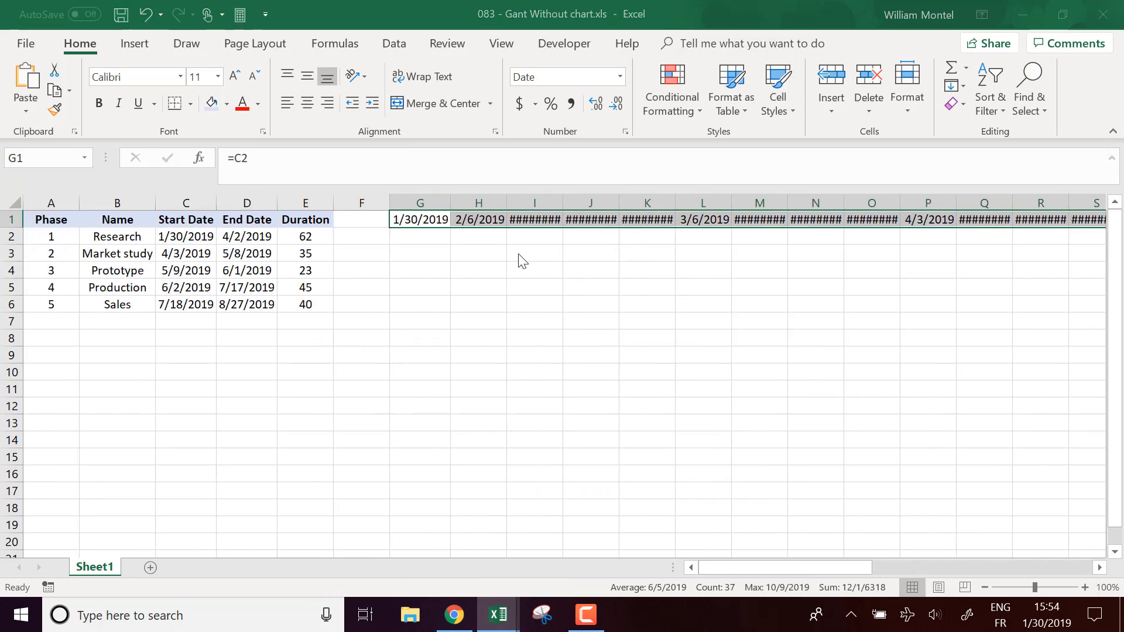
{"action": "left_click", "coordinate": [341, 379]}
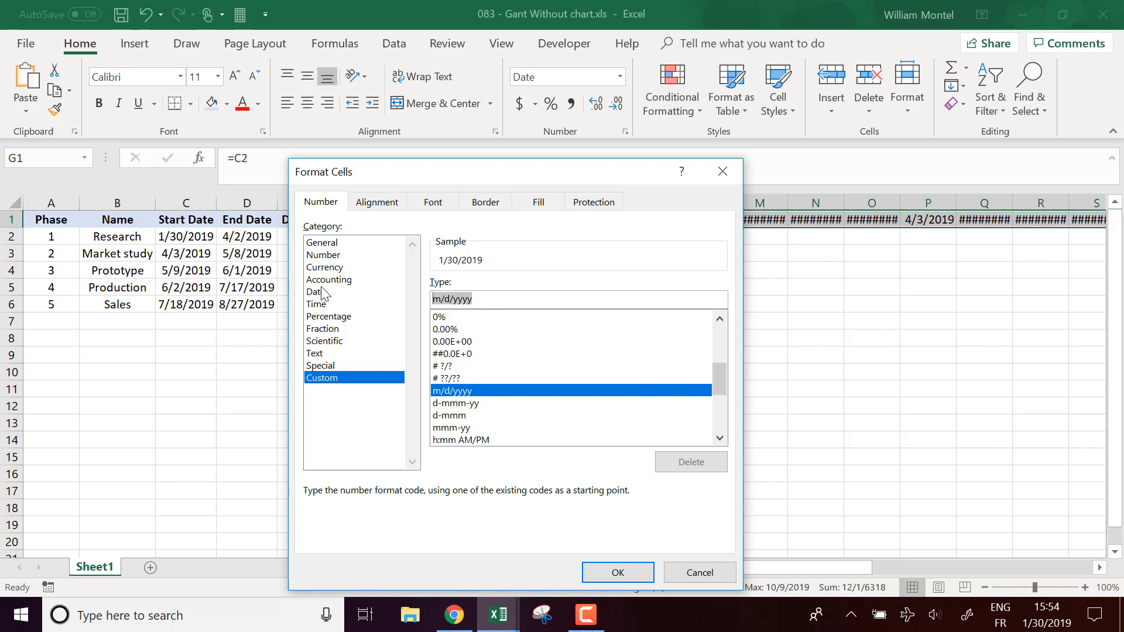
{"action": "type", "text": "dd mmm"}
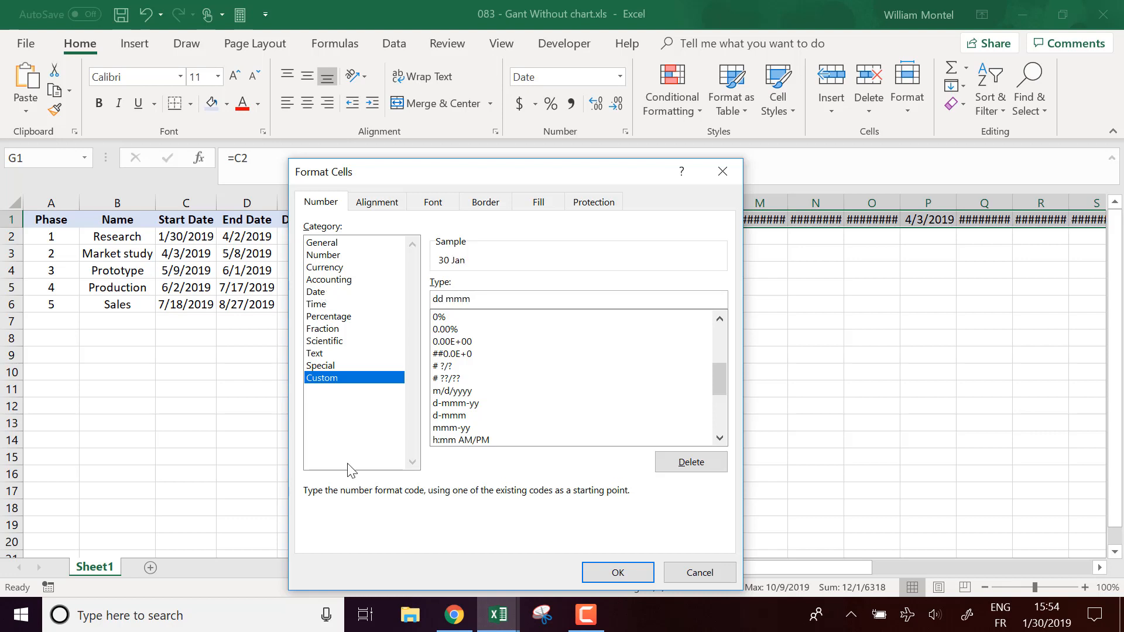
{"action": "left_click", "coordinate": [618, 572]}
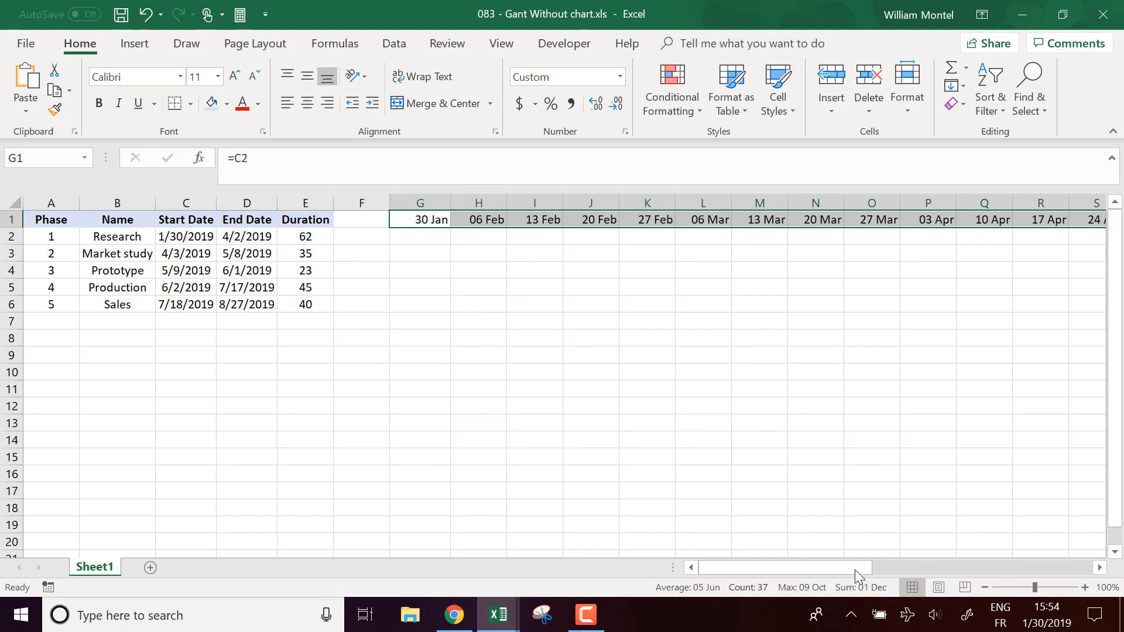
- Delete the surplus timeline dates from 11 Sep to 09 Oct in cells AM1:AQ1
{"action": "left_click", "coordinate": [240, 305]}
{"action": "left_click_drag", "start_coordinate": [760, 566], "coordinate": [1046, 547]}
{"action": "left_click", "coordinate": [712, 335]}
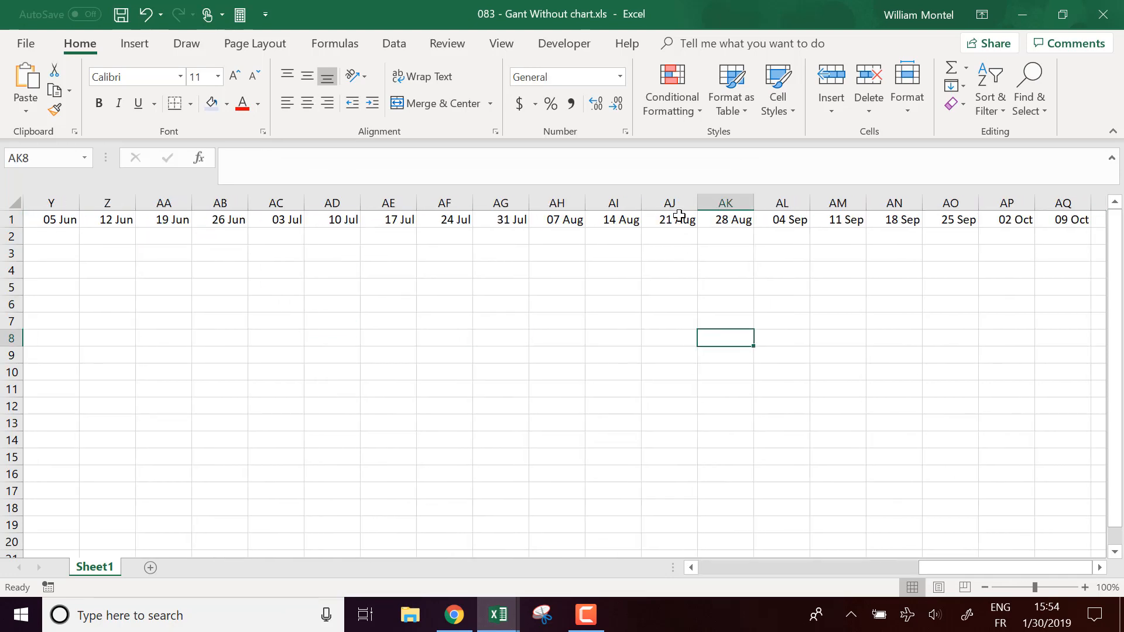
{"action": "left_click", "coordinate": [840, 219]}
{"action": "left_click_drag", "start_coordinate": [778, 216], "coordinate": [1096, 223]}
{"action": "left_click", "coordinate": [841, 269]}
{"action": "left_click_drag", "start_coordinate": [840, 220], "coordinate": [1080, 221]}
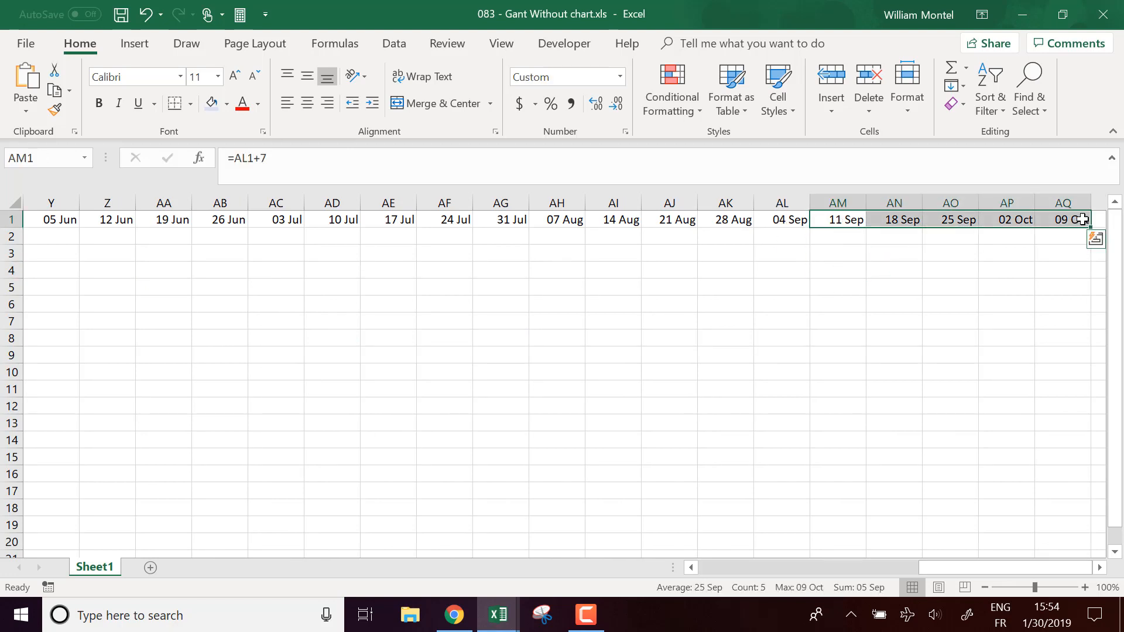
{"action": "key", "text": "Delete"}
{"action": "left_click_drag", "start_coordinate": [913, 567], "coordinate": [718, 578]}
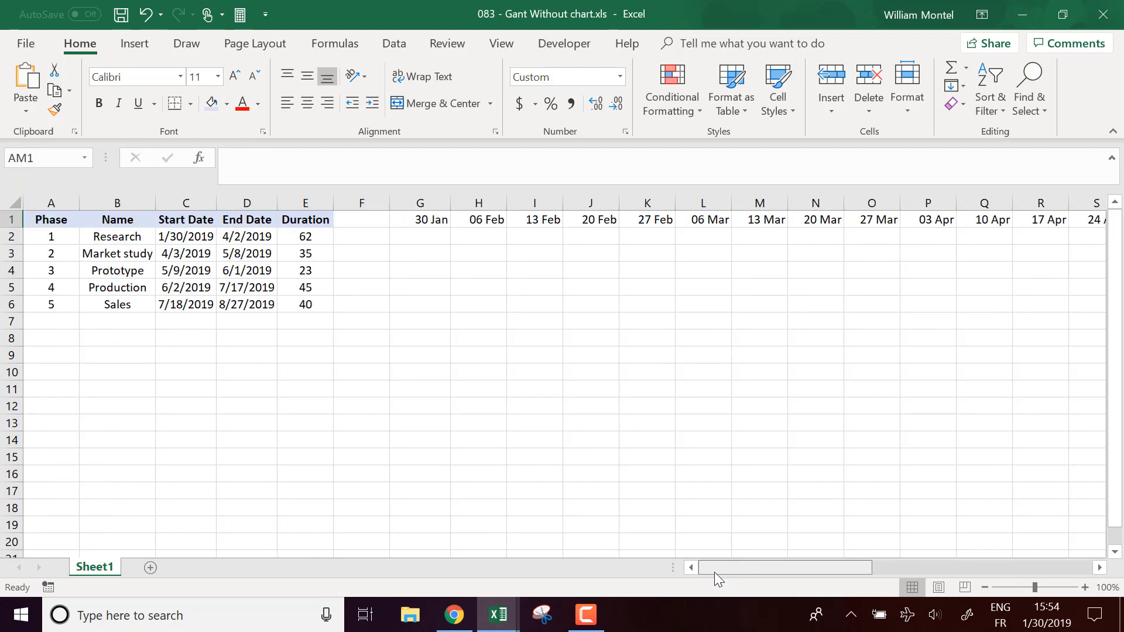
- Compare the Research phase's start and end dates with the timeline dates above the row 2 cells
{"action": "left_click", "coordinate": [438, 237]}
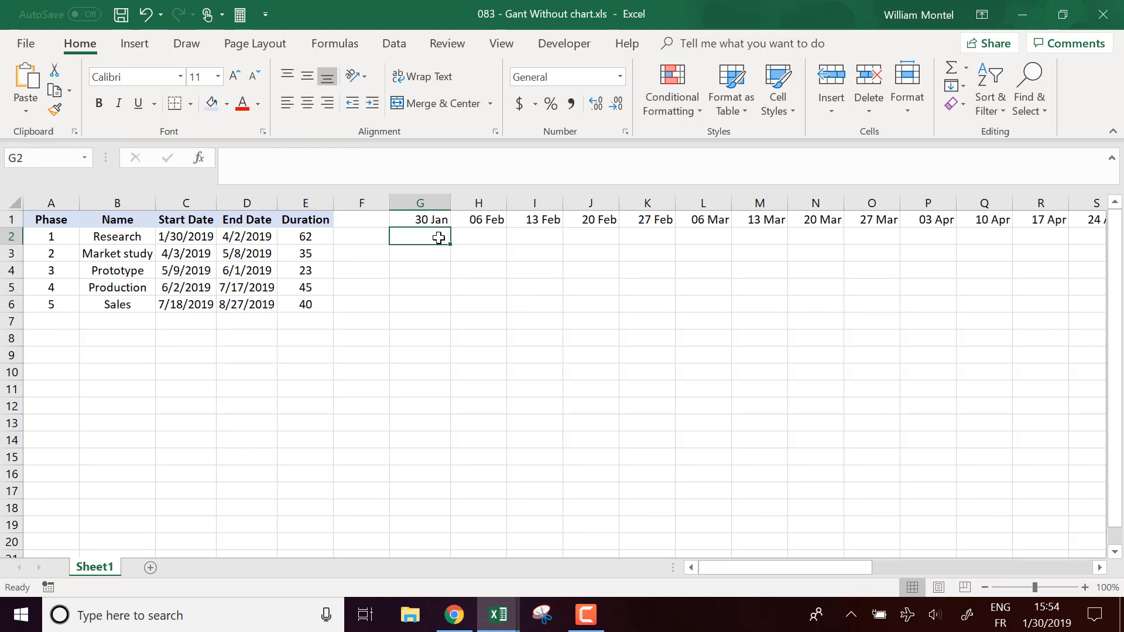
{"action": "left_click", "coordinate": [497, 316]}
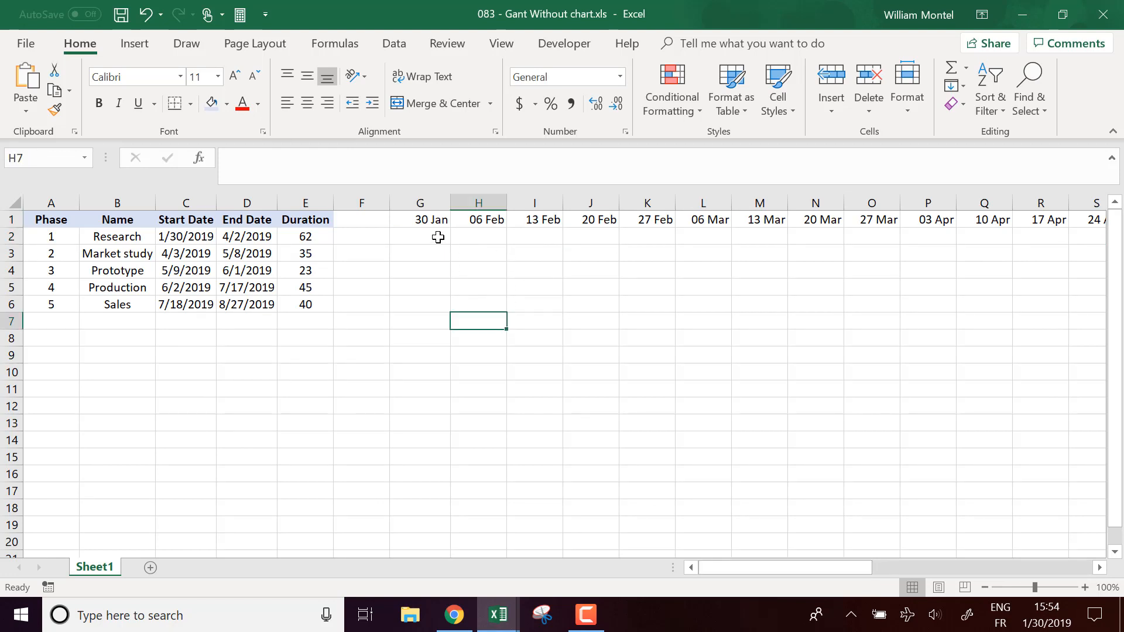
{"action": "left_click_drag", "start_coordinate": [437, 236], "coordinate": [627, 236]}
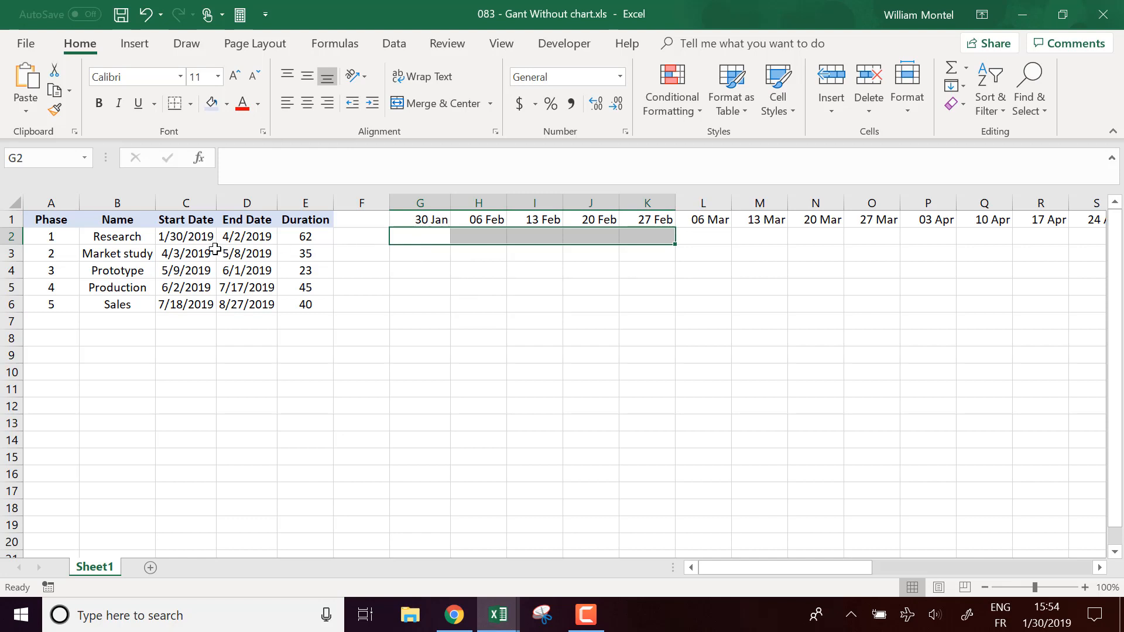
{"action": "left_click", "coordinate": [433, 221]}
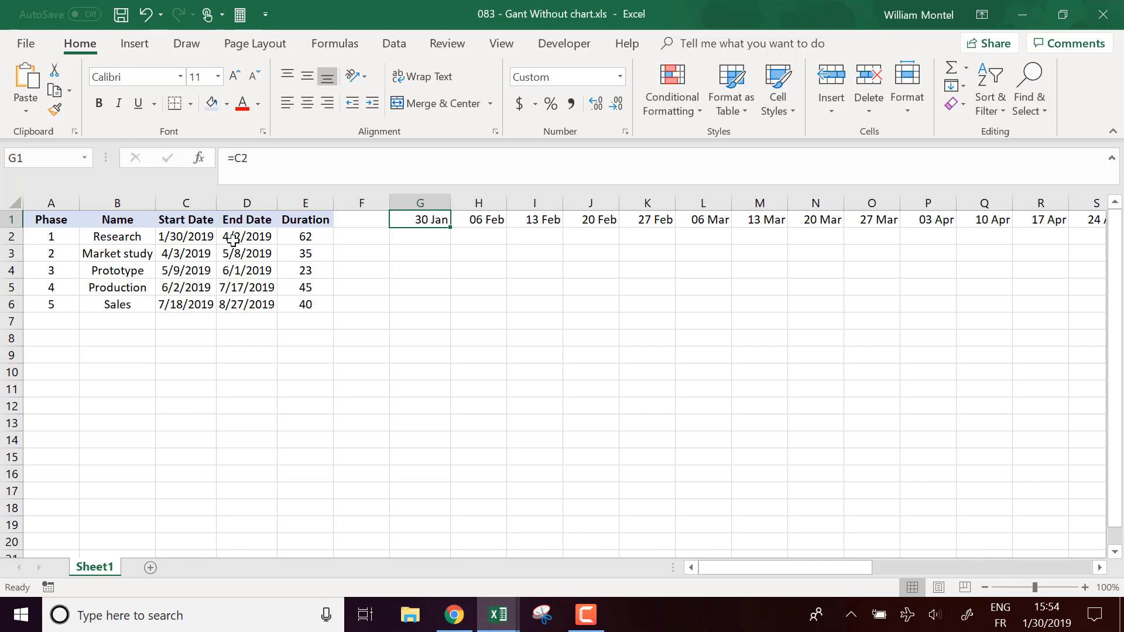
{"action": "left_click", "coordinate": [422, 232]}
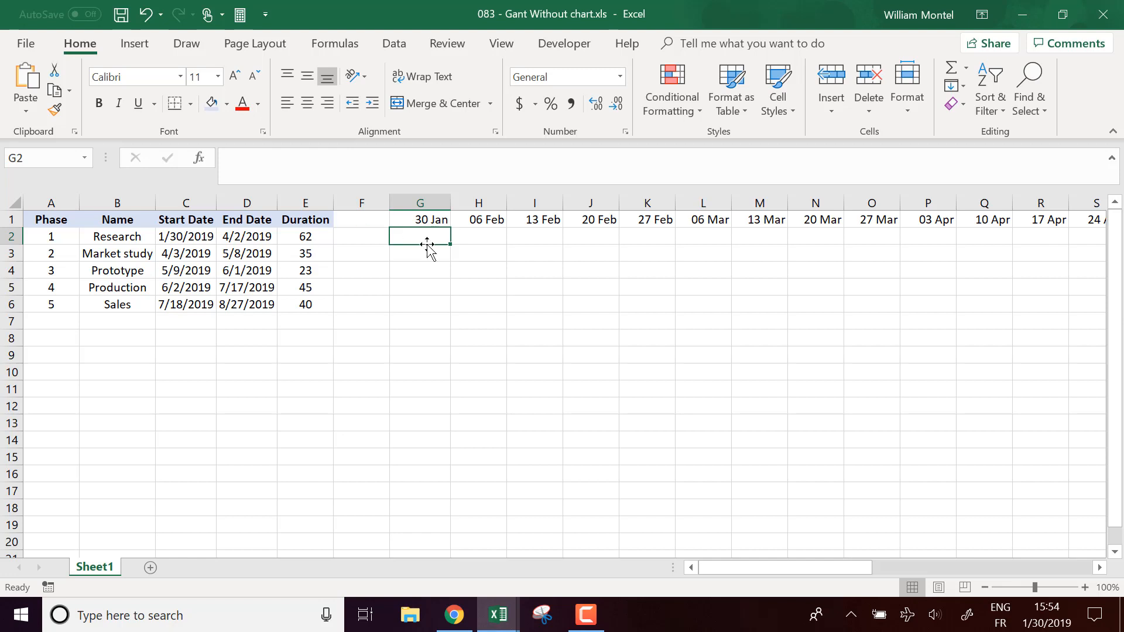
{"action": "left_click", "coordinate": [585, 239]}
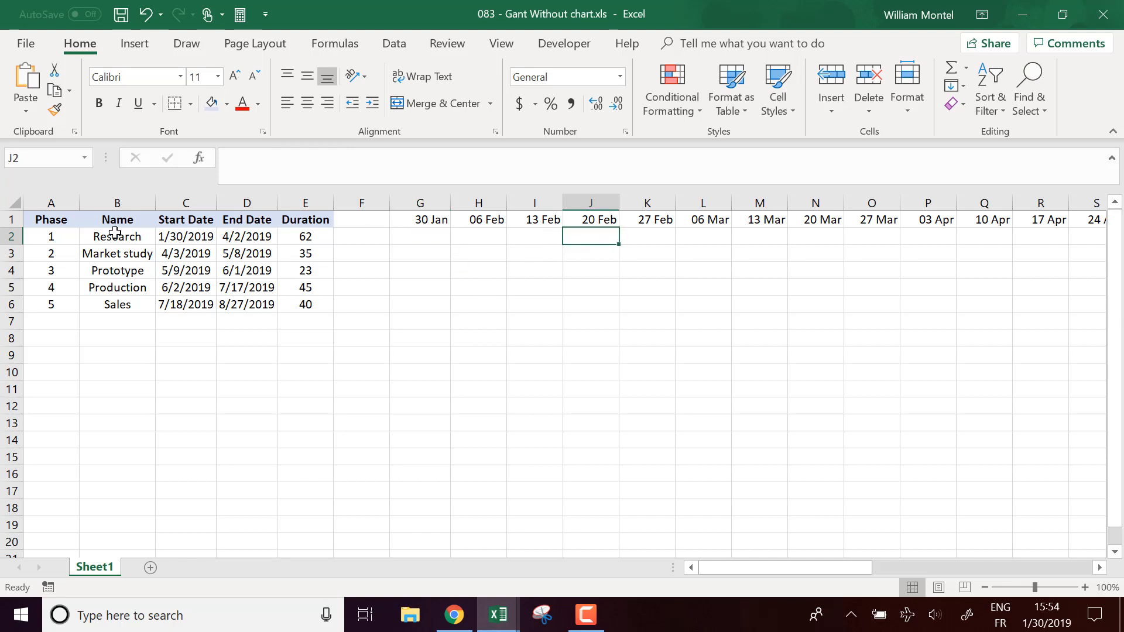
{"action": "left_click_drag", "start_coordinate": [196, 239], "coordinate": [244, 237]}
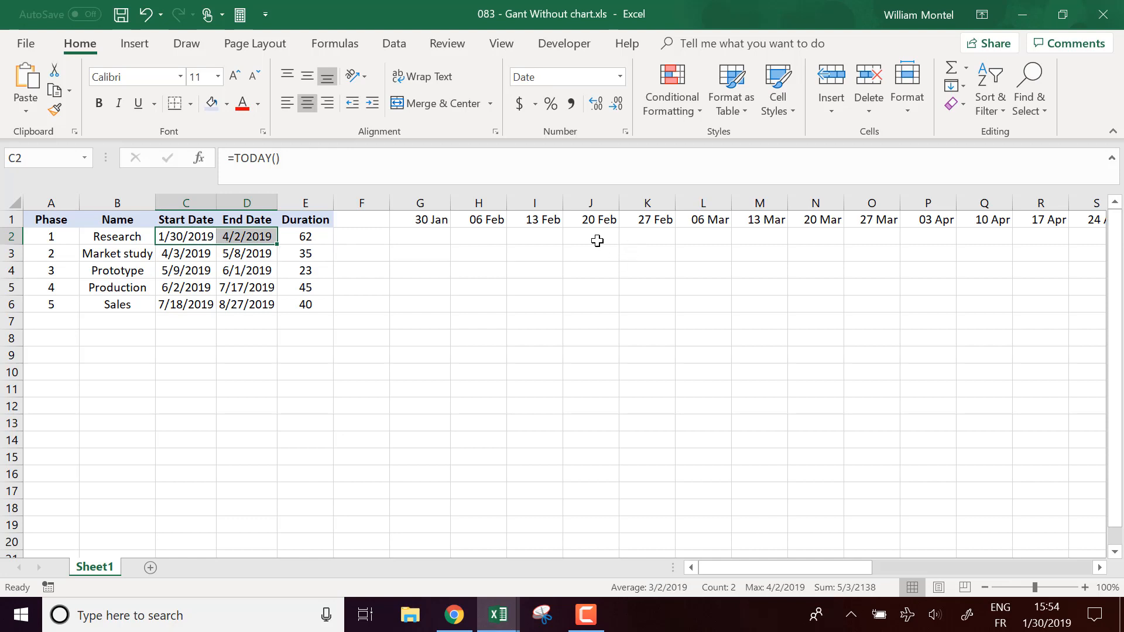
{"action": "left_click", "coordinate": [501, 354]}
- Create a formula-based conditional formatting rule for cell G2 and begin its formula with =and(
{"action": "left_click", "coordinate": [437, 234]}
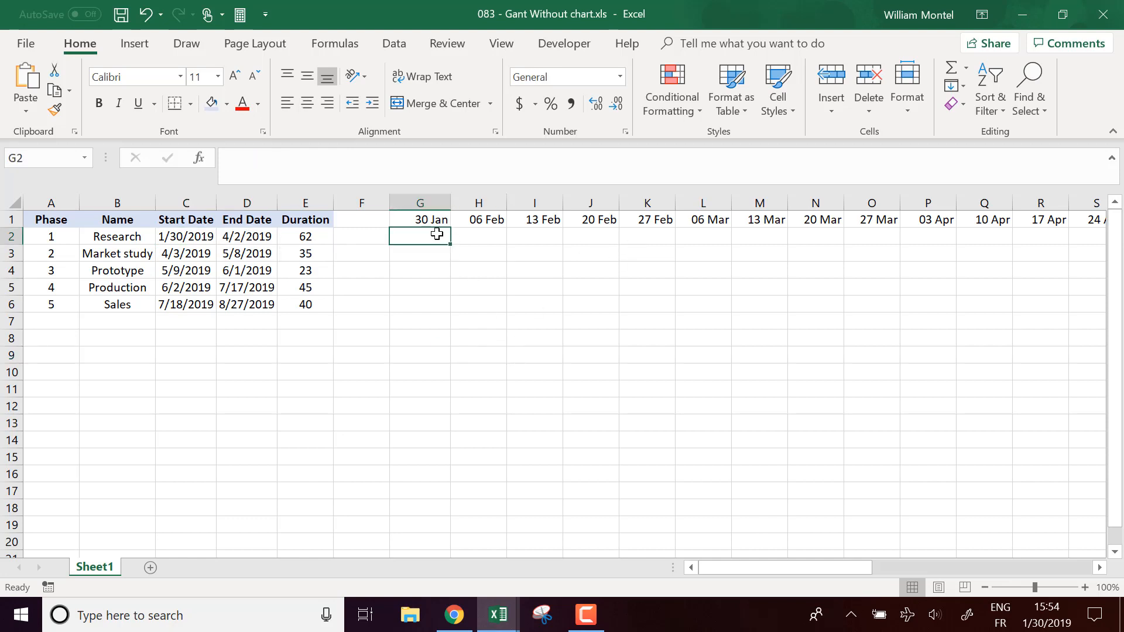
{"action": "left_click", "coordinate": [690, 97]}
{"action": "mouse_move", "coordinate": [731, 149]}
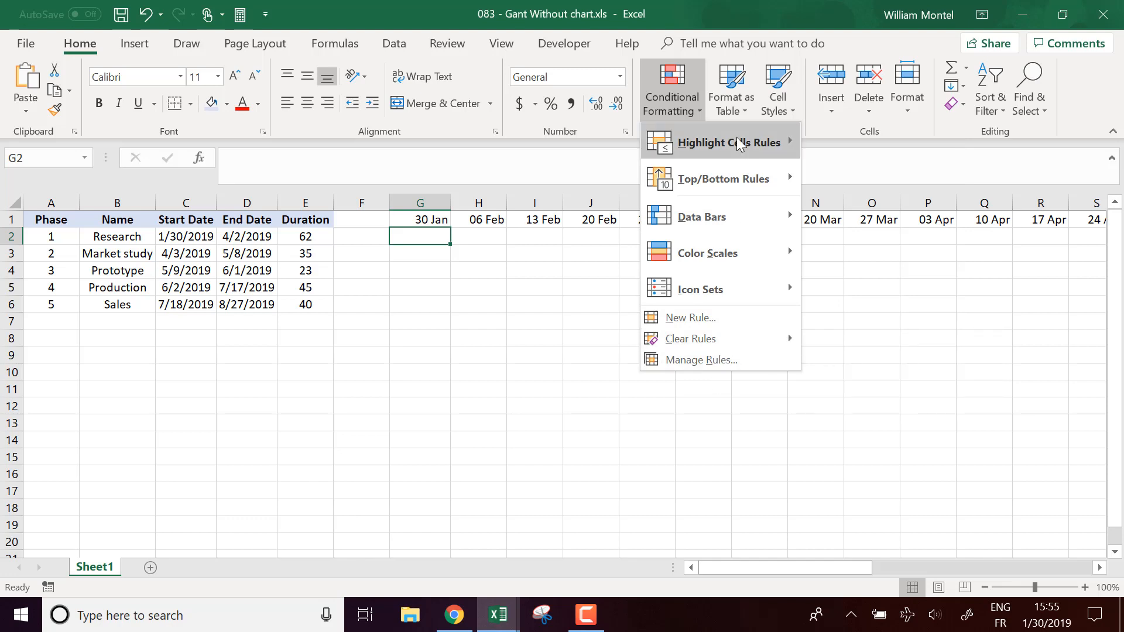
{"action": "left_click", "coordinate": [880, 390]}
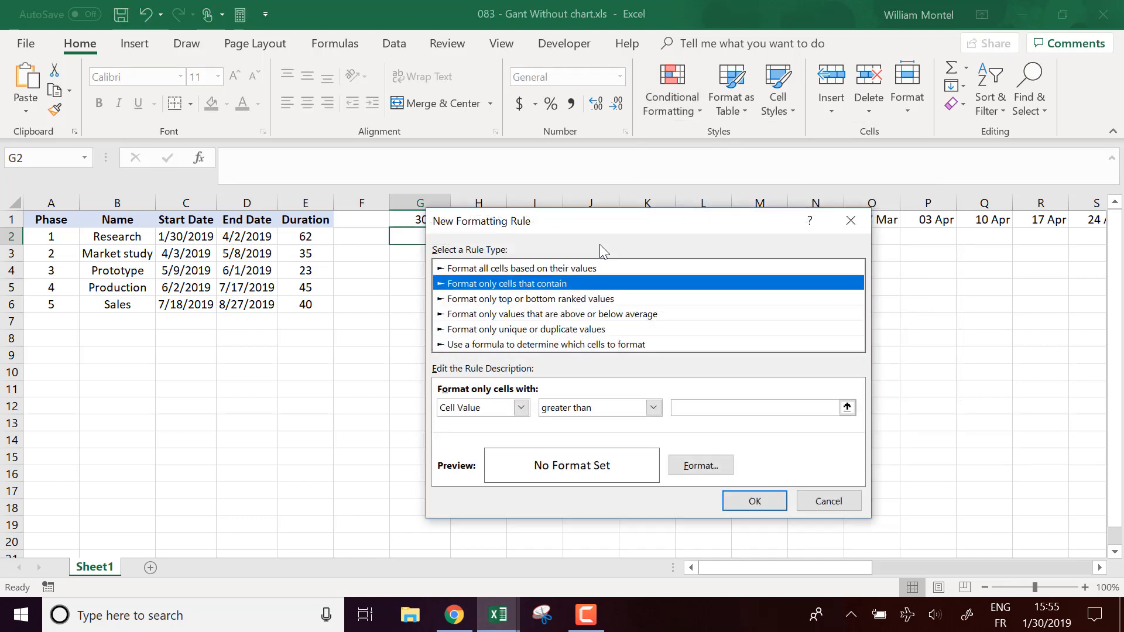
{"action": "left_click", "coordinate": [593, 344]}
{"action": "left_click_drag", "start_coordinate": [626, 225], "coordinate": [758, 174]}
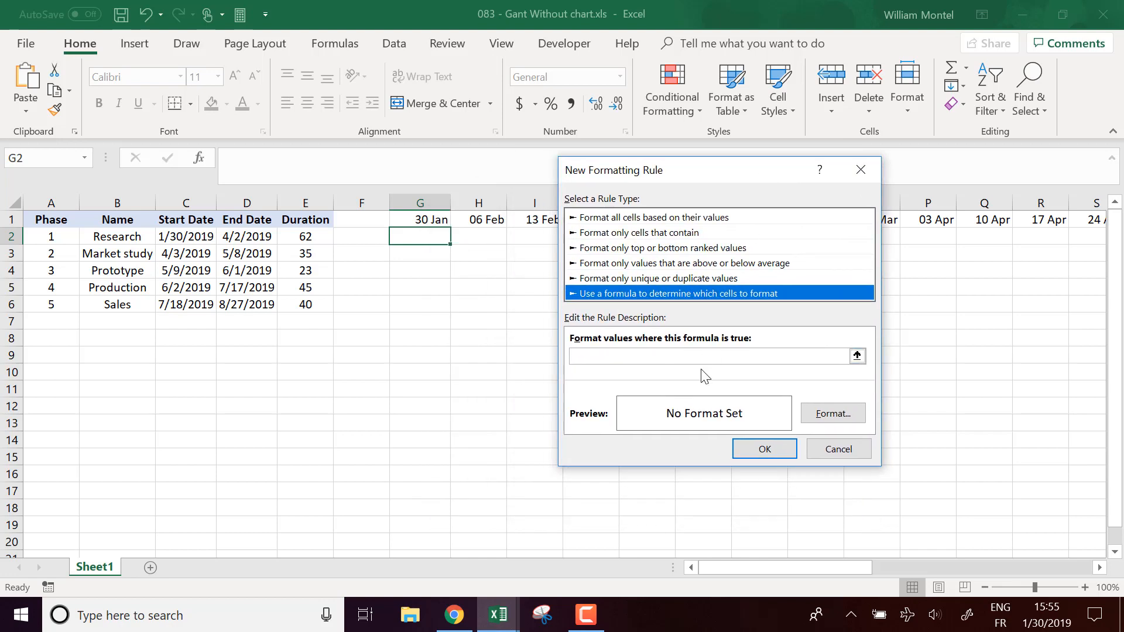
{"action": "left_click", "coordinate": [694, 359]}
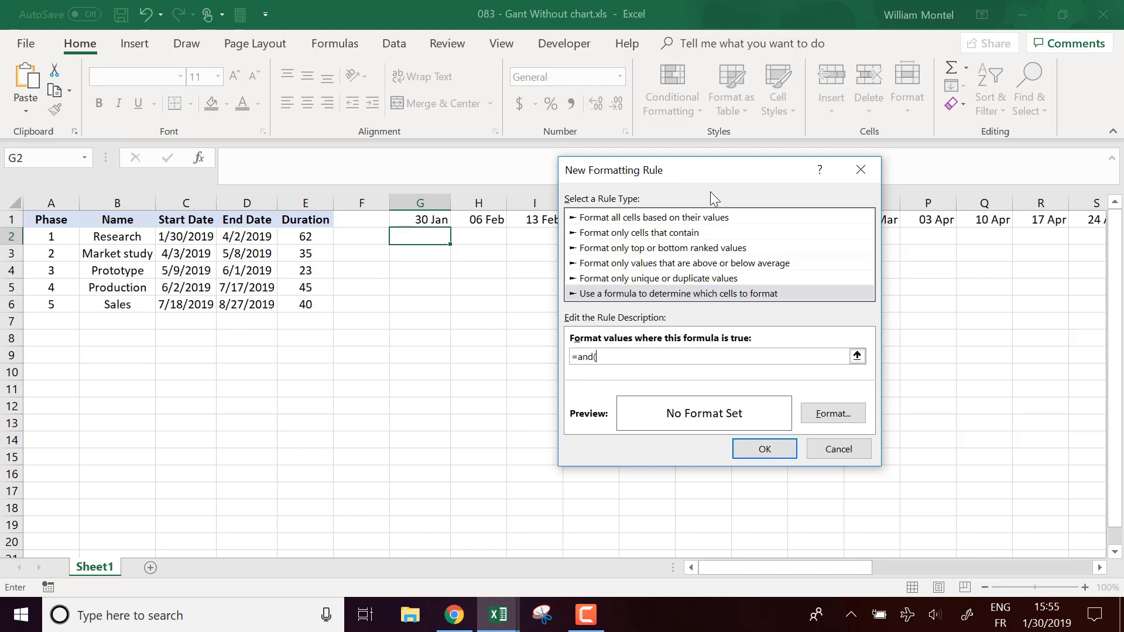
- Add the first AND condition $C$2<=$G$1, comparing the Research start date with the first timeline date
{"action": "left_click_drag", "start_coordinate": [722, 171], "coordinate": [763, 224]}
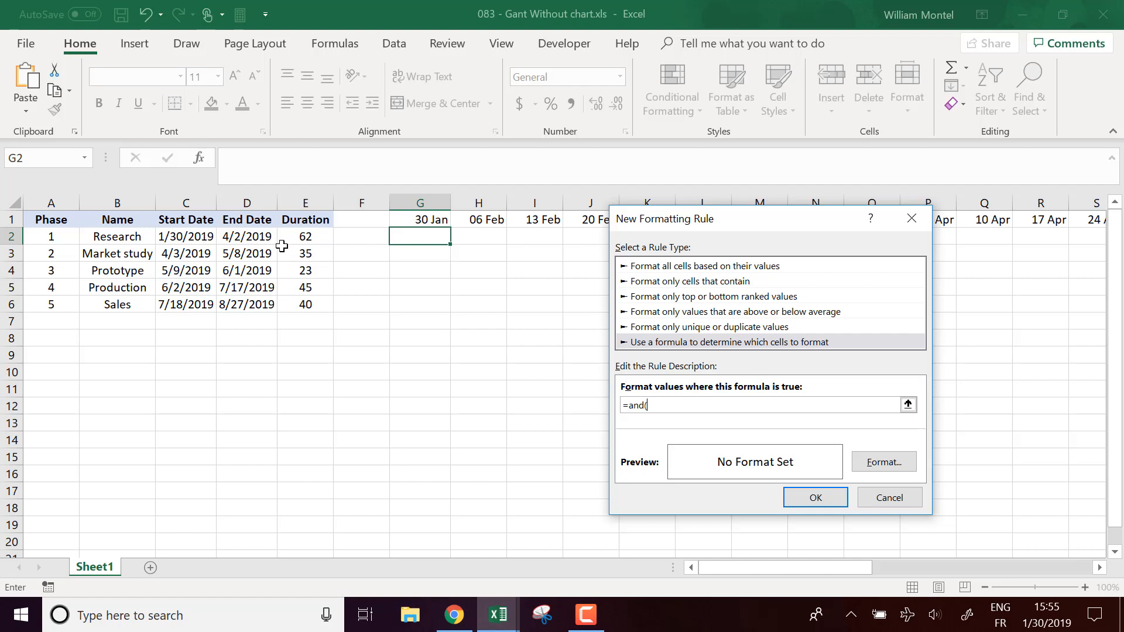
{"action": "left_click", "coordinate": [206, 237]}
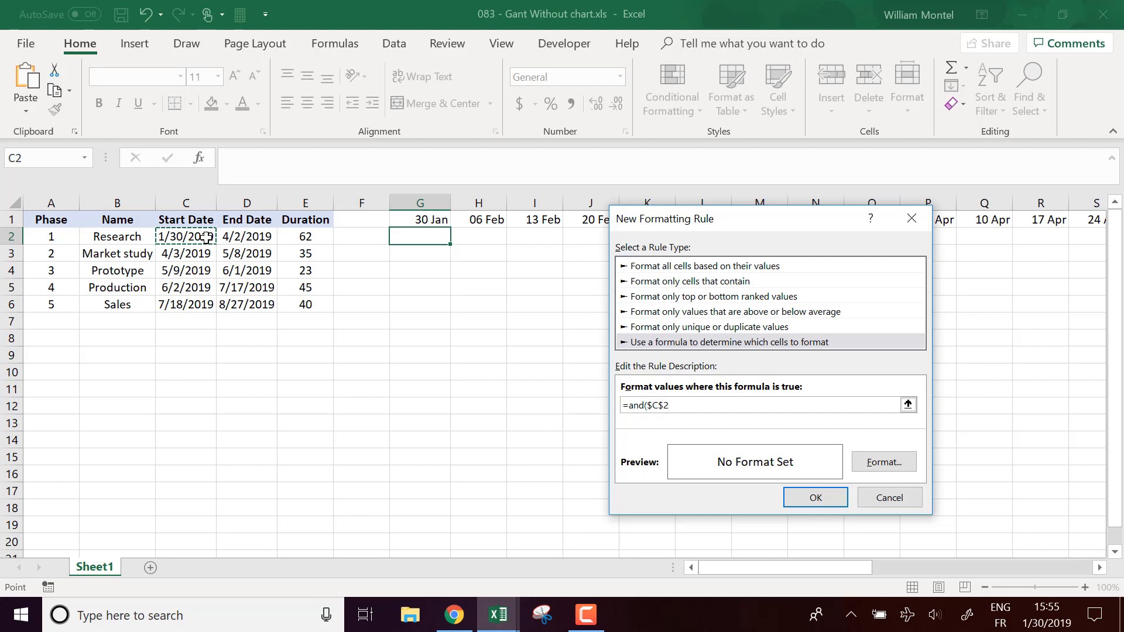
{"action": "type", "text": "<="}
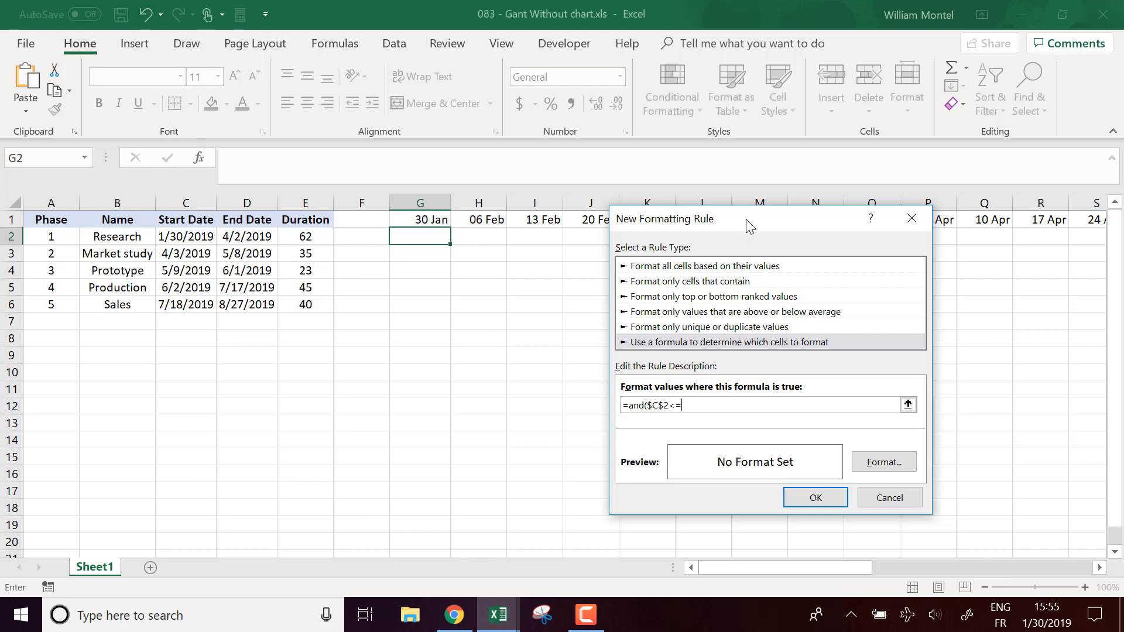
{"action": "left_click_drag", "start_coordinate": [746, 219], "coordinate": [721, 220]}
{"action": "left_click", "coordinate": [432, 220]}
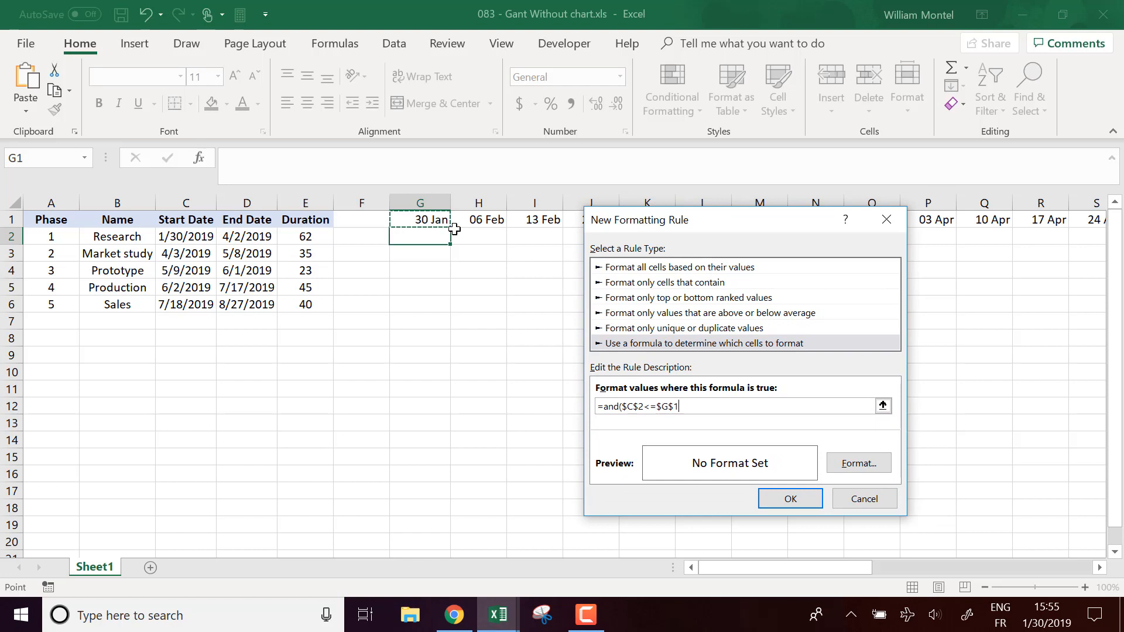
- Complete the rule formula with the second condition $D$2>=$G$1 for the Research end date and close the parenthesis
{"action": "type", "text": ","}
{"action": "left_click", "coordinate": [245, 238]}
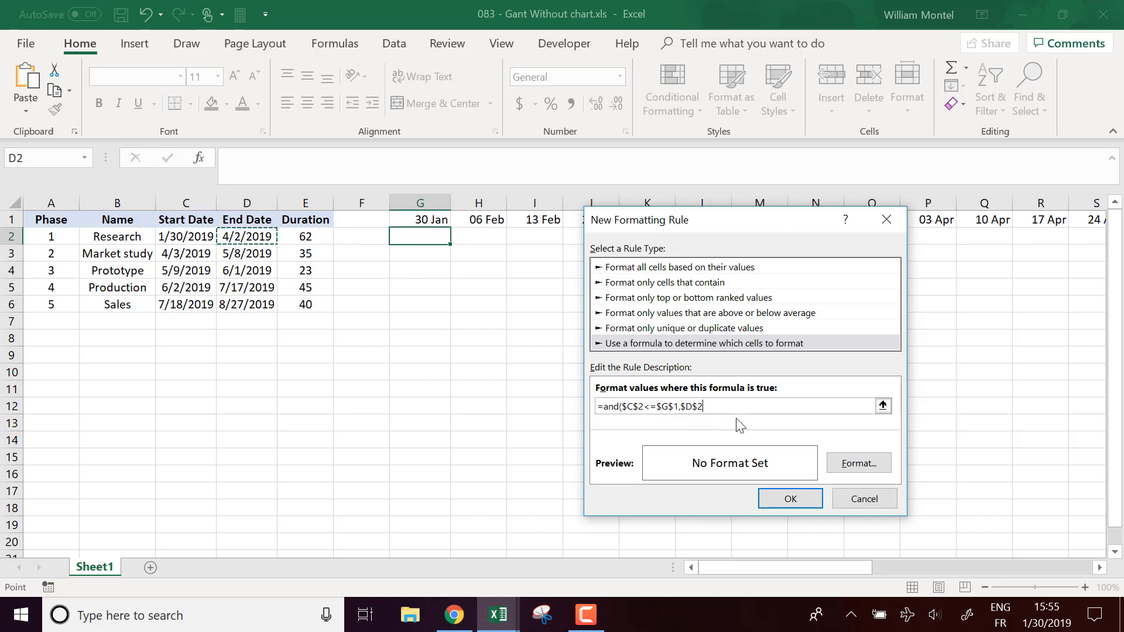
{"action": "type", "text": ">"}
{"action": "type", "text": "="}
{"action": "left_click", "coordinate": [436, 222]}
{"action": "type", "text": ")"}
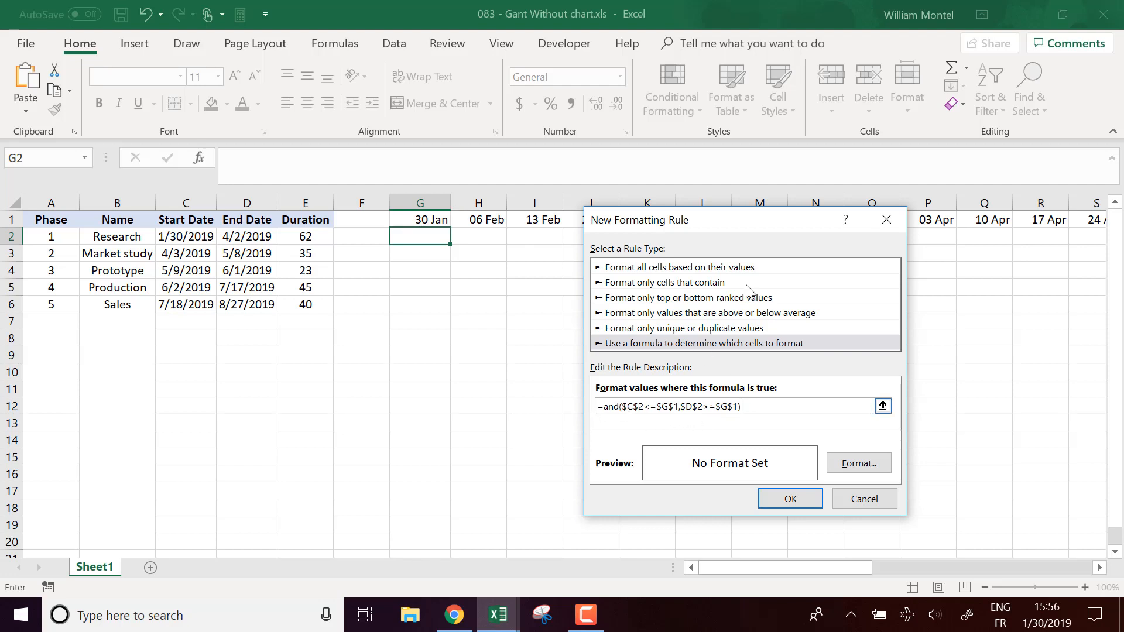
- Change the rule's references to mixed ones so the formula reads =and($C2<=G$1,$D2>=G$1)
{"action": "left_click_drag", "start_coordinate": [756, 219], "coordinate": [676, 168]}
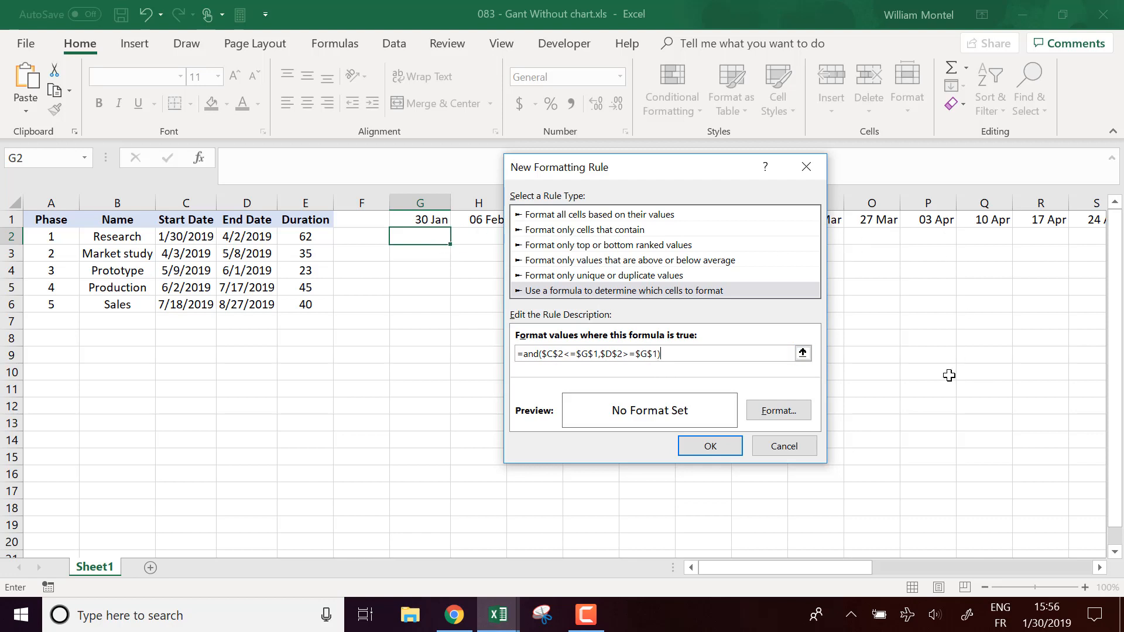
{"action": "left_click_drag", "start_coordinate": [667, 172], "coordinate": [721, 139]}
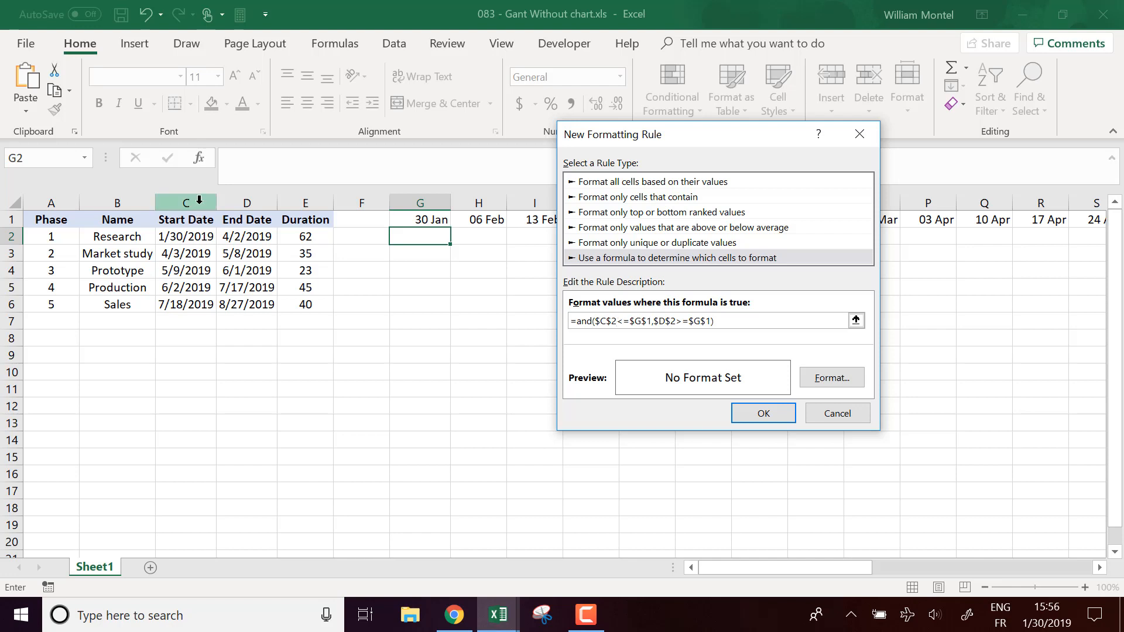
{"action": "left_click", "coordinate": [615, 321]}
{"action": "key", "text": "BackSpace"}
{"action": "type", "text": "2"}
{"action": "left_click", "coordinate": [612, 321]}
{"action": "key", "text": "BackSpace"}
{"action": "left_click", "coordinate": [668, 321]}
{"action": "key", "text": "BackSpace"}
{"action": "key", "text": "BackSpace"}
{"action": "left_click", "coordinate": [680, 323]}
{"action": "key", "text": "BackSpace"}
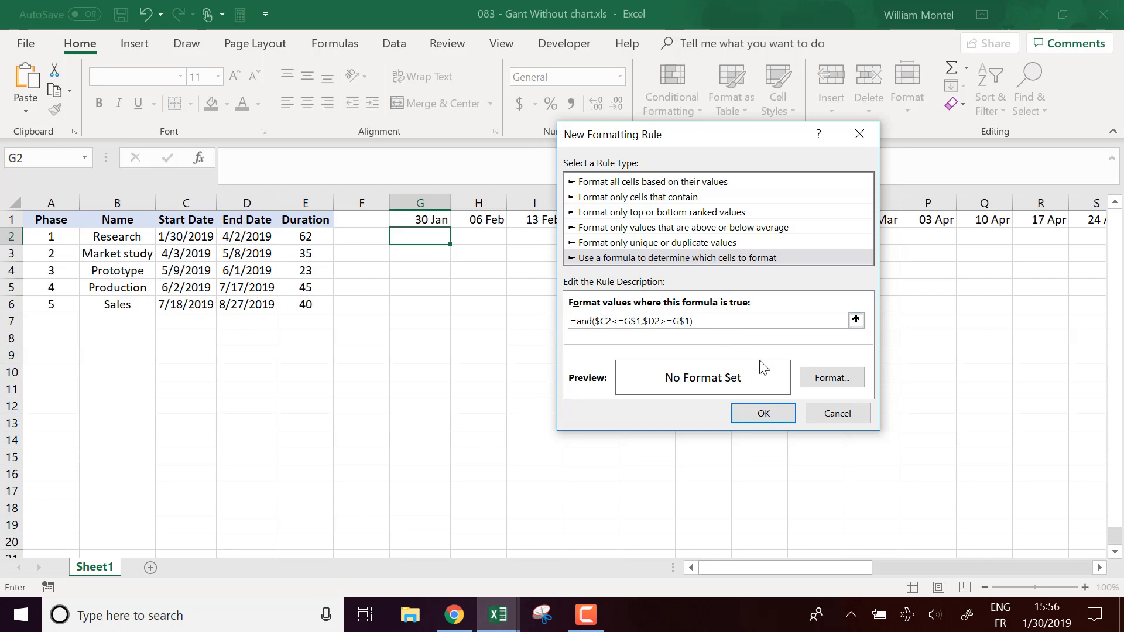
- Set a light orange fill as the rule's format and apply the rule to cell G2
{"action": "left_click", "coordinate": [827, 377]}
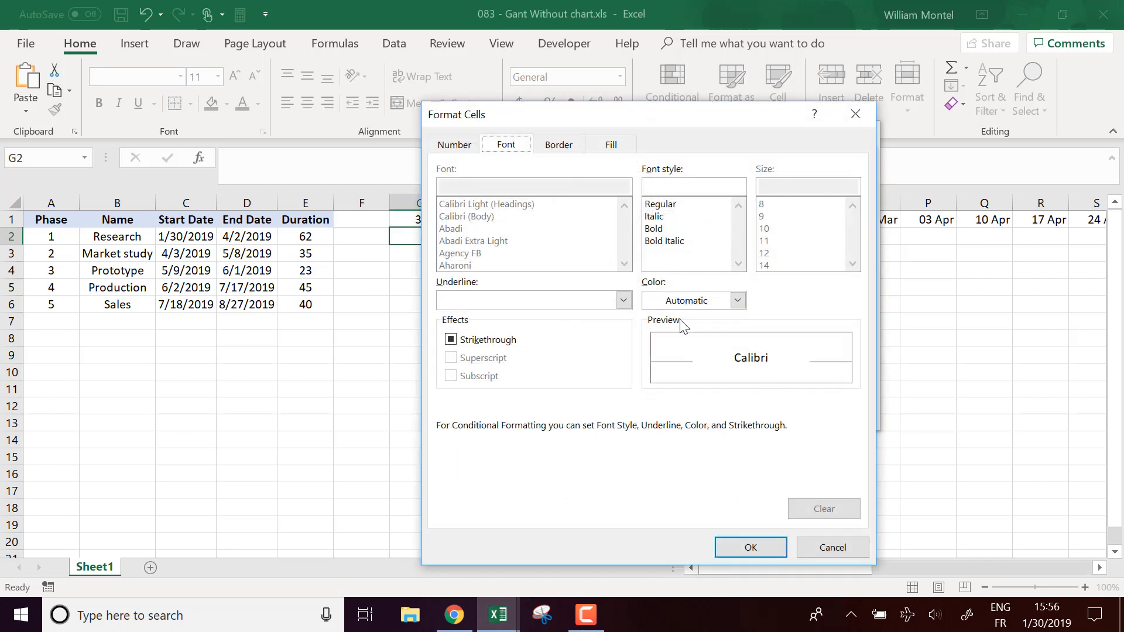
{"action": "left_click", "coordinate": [613, 146]}
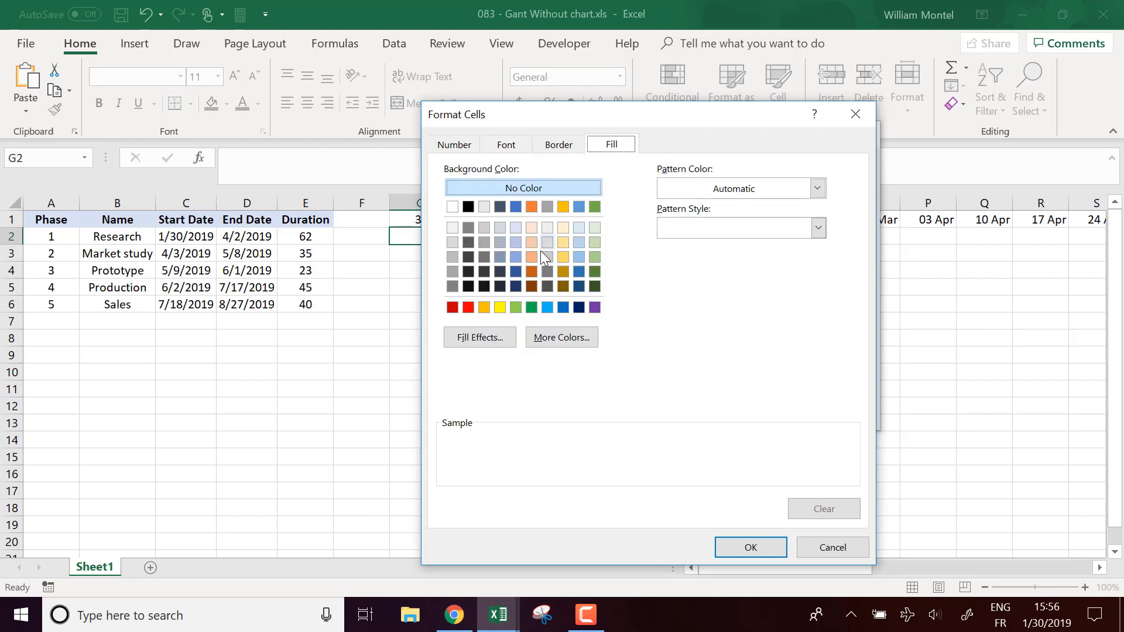
{"action": "left_click", "coordinate": [529, 242]}
{"action": "left_click", "coordinate": [763, 546]}
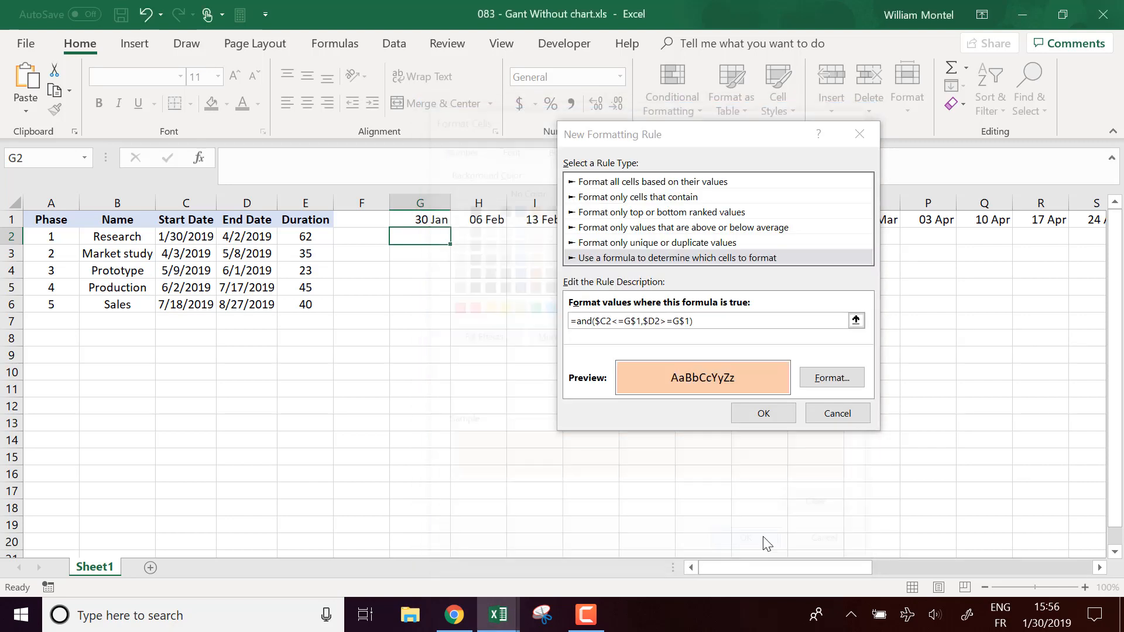
{"action": "left_click", "coordinate": [778, 416]}
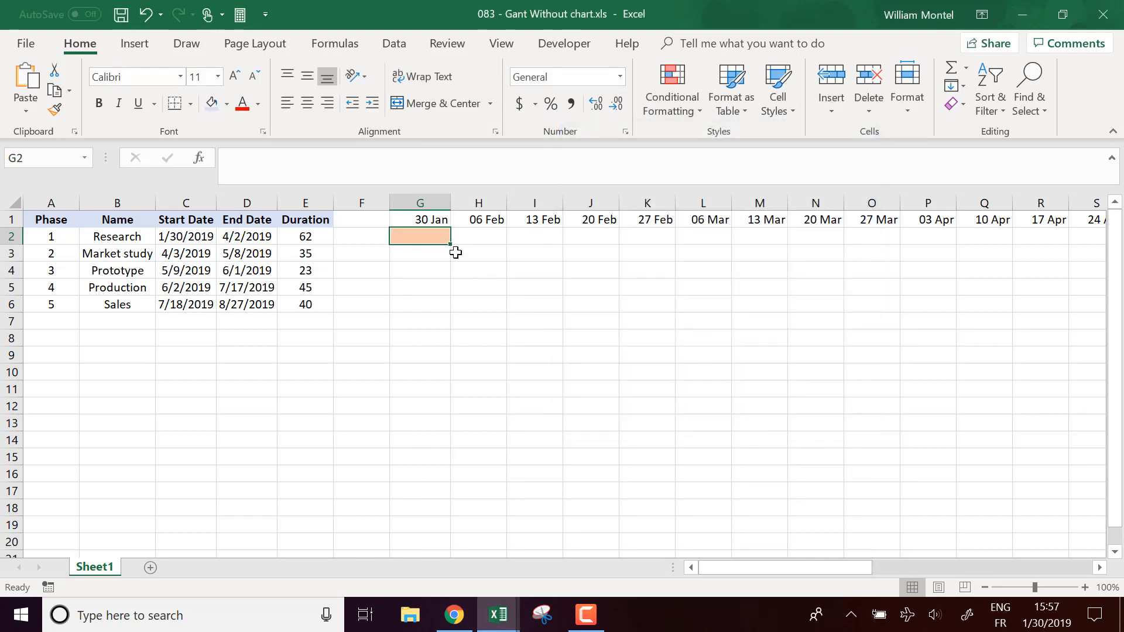
- Fill the conditional format from G2 across the Research row through the 17 Apr column
{"action": "left_click_drag", "start_coordinate": [451, 246], "coordinate": [881, 251]}
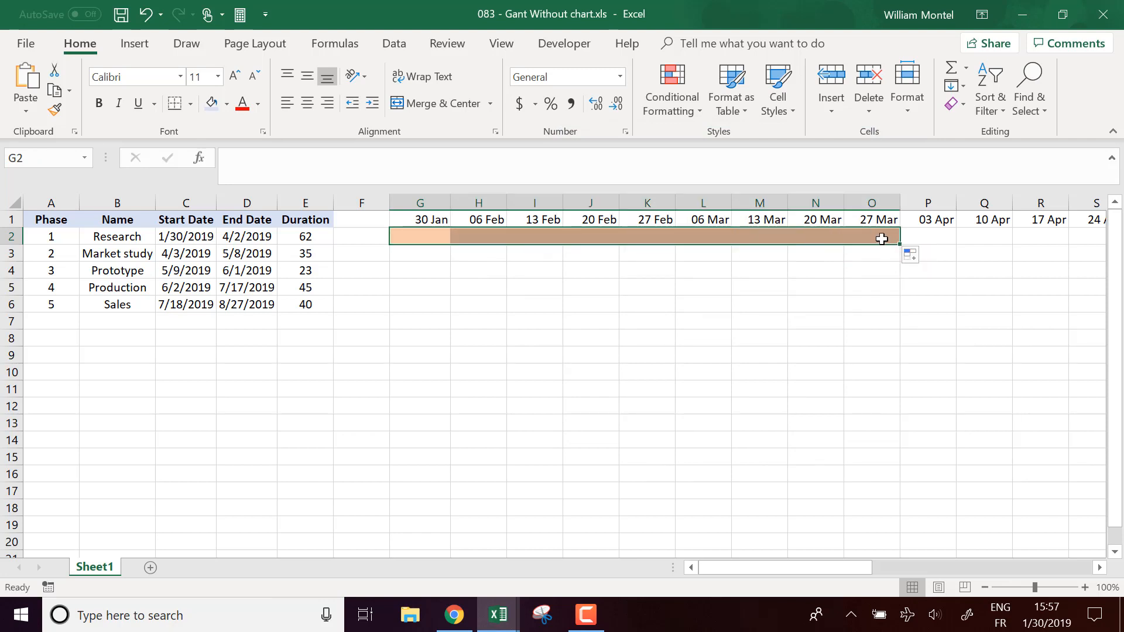
{"action": "left_click", "coordinate": [881, 238]}
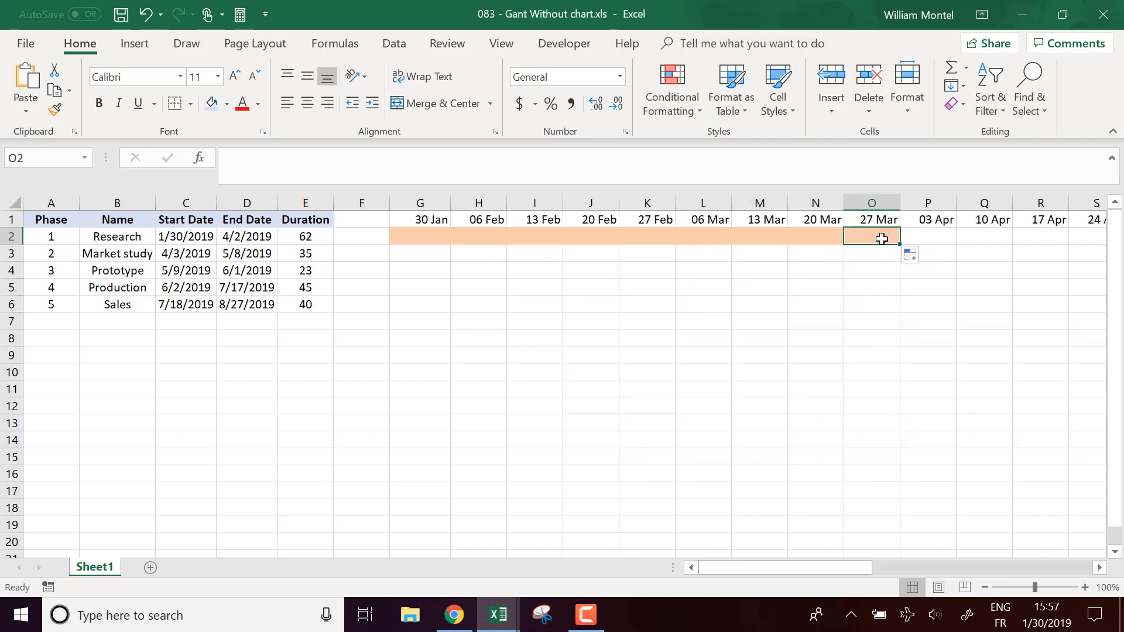
{"action": "left_click_drag", "start_coordinate": [902, 246], "coordinate": [1048, 249]}
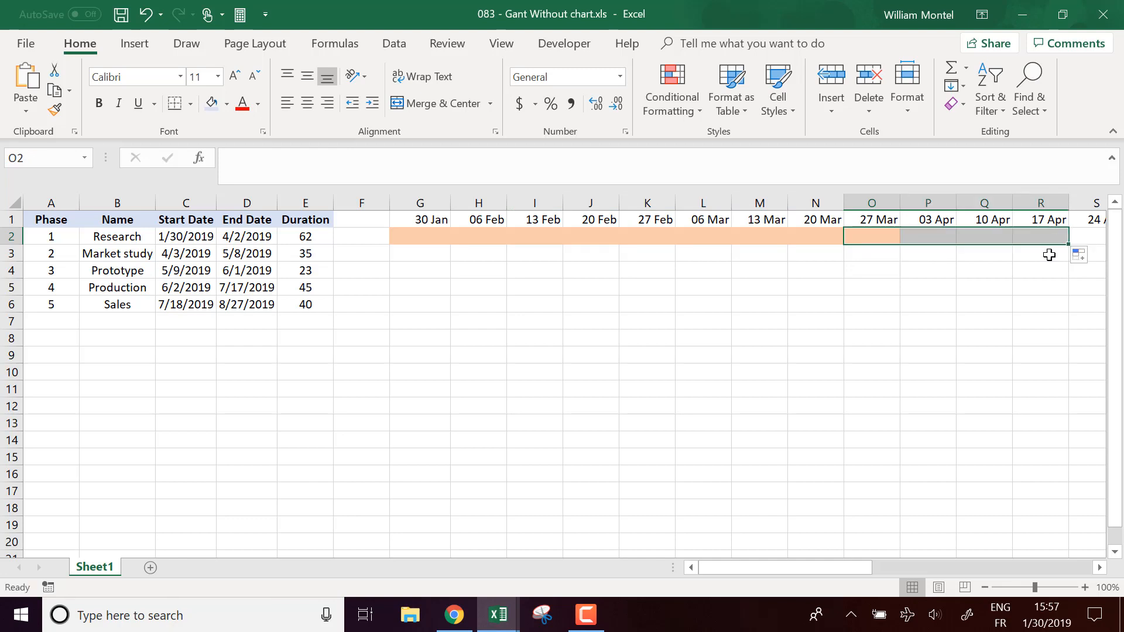
{"action": "left_click", "coordinate": [934, 283]}
{"action": "left_click_drag", "start_coordinate": [414, 234], "coordinate": [930, 236]}
{"action": "left_click", "coordinate": [721, 298]}
{"action": "left_click", "coordinate": [420, 239]}
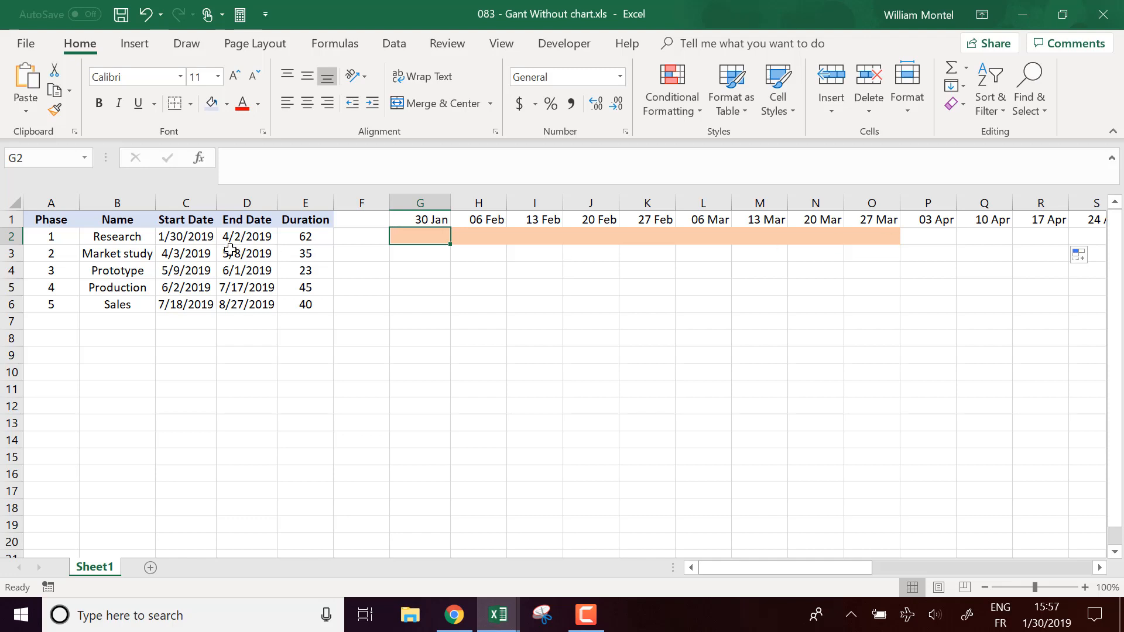
- Extend the conditional format from O2 to S2, under the 24 Apr date
{"action": "left_click", "coordinate": [883, 240]}
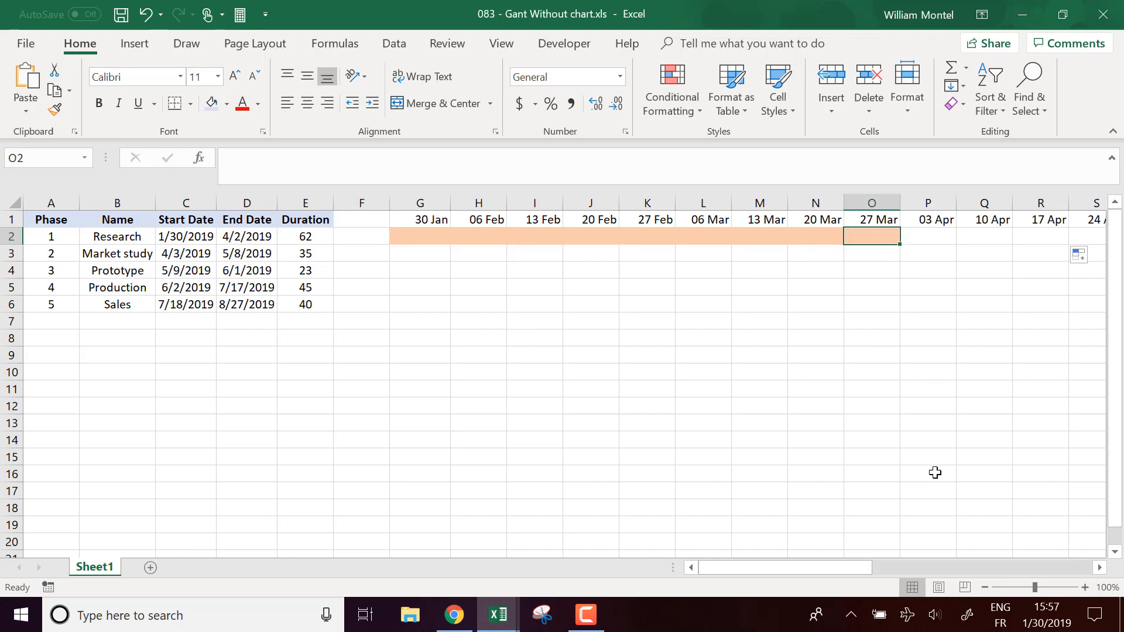
{"action": "left_click_drag", "start_coordinate": [837, 563], "coordinate": [846, 566]}
{"action": "left_click", "coordinate": [858, 264]}
{"action": "left_click", "coordinate": [825, 238]}
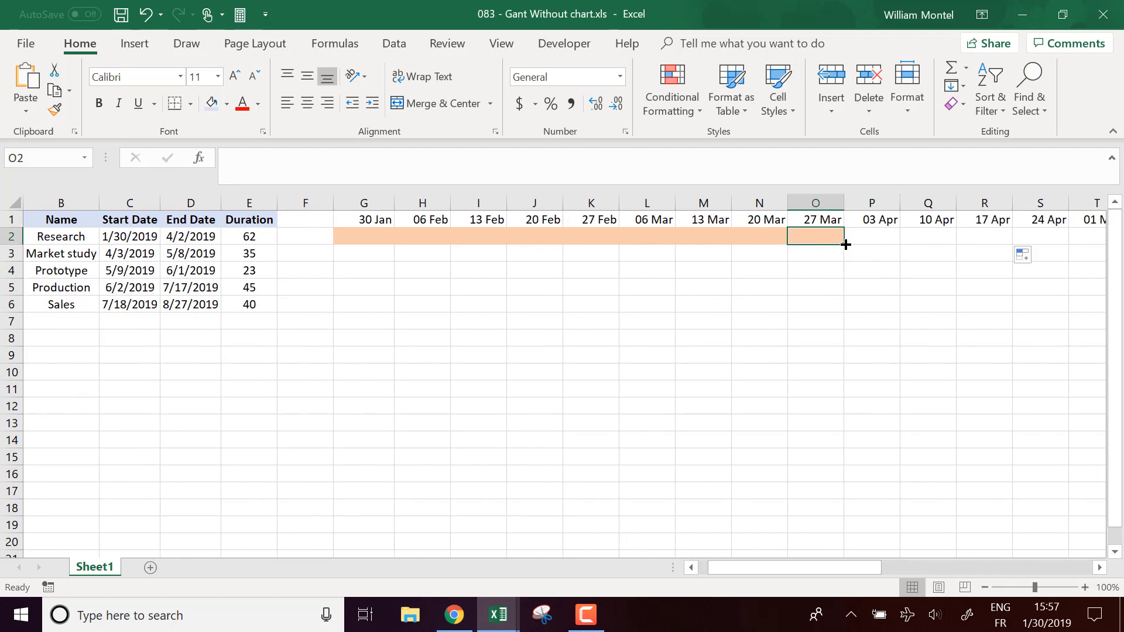
{"action": "left_click_drag", "start_coordinate": [845, 245], "coordinate": [1054, 240]}
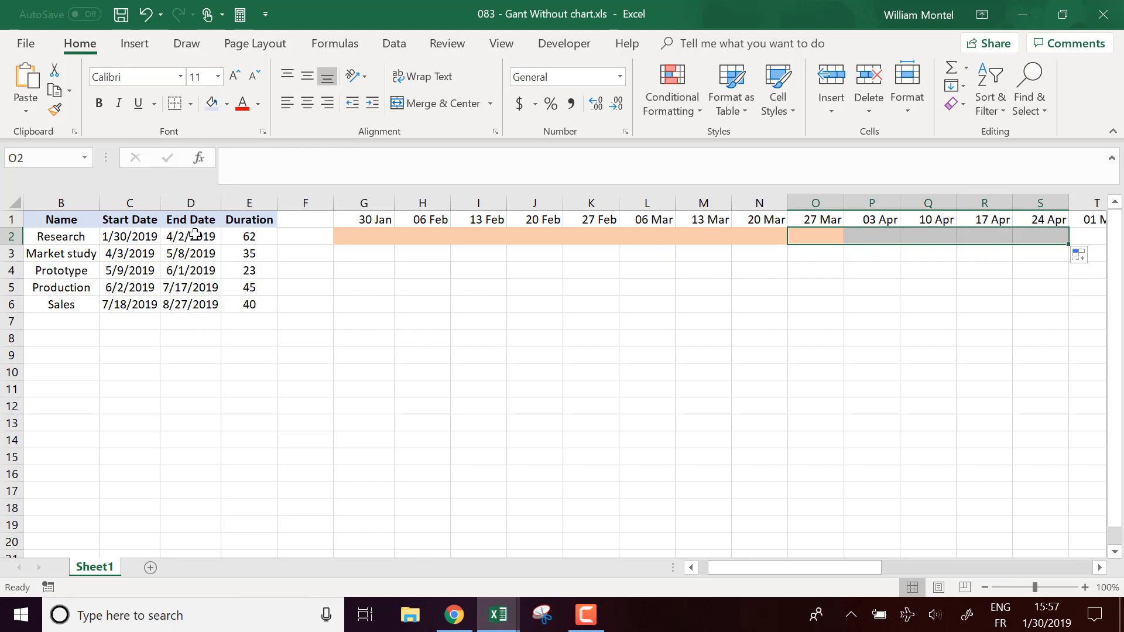
{"action": "left_click", "coordinate": [874, 237]}
{"action": "left_click", "coordinate": [842, 299]}
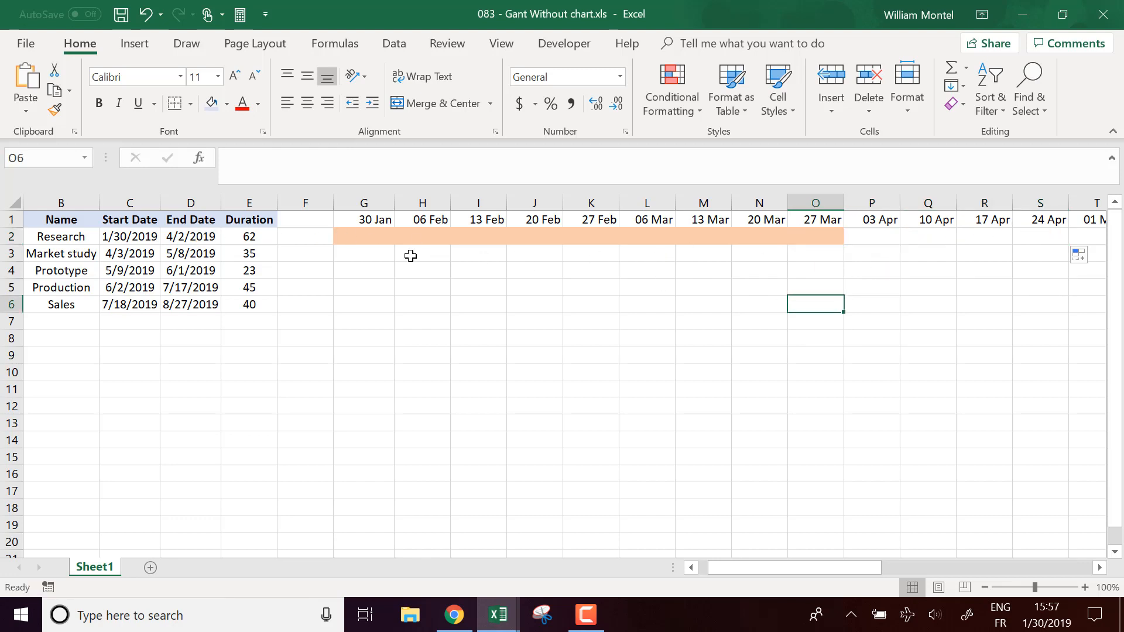
- Fill G2's conditional format down to G6 and across all timeline dates to column AL
{"action": "left_click", "coordinate": [372, 238]}
{"action": "left_click_drag", "start_coordinate": [395, 244], "coordinate": [384, 314]}
{"action": "left_click", "coordinate": [519, 304]}
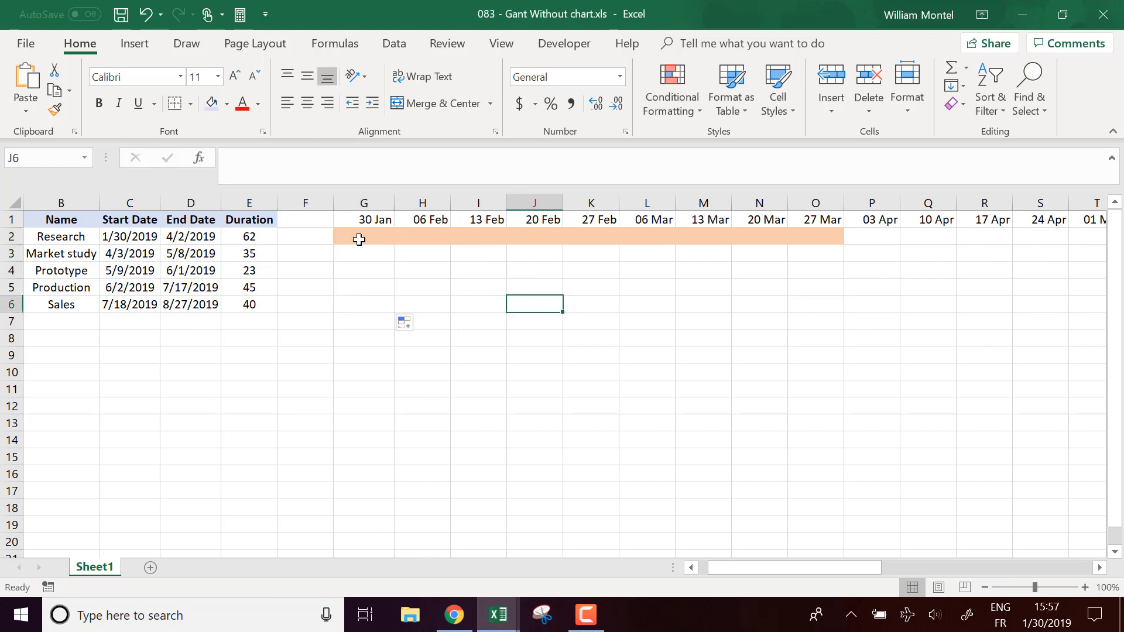
{"action": "left_click_drag", "start_coordinate": [359, 238], "coordinate": [382, 316]}
{"action": "left_click_drag", "start_coordinate": [364, 239], "coordinate": [1040, 308]}
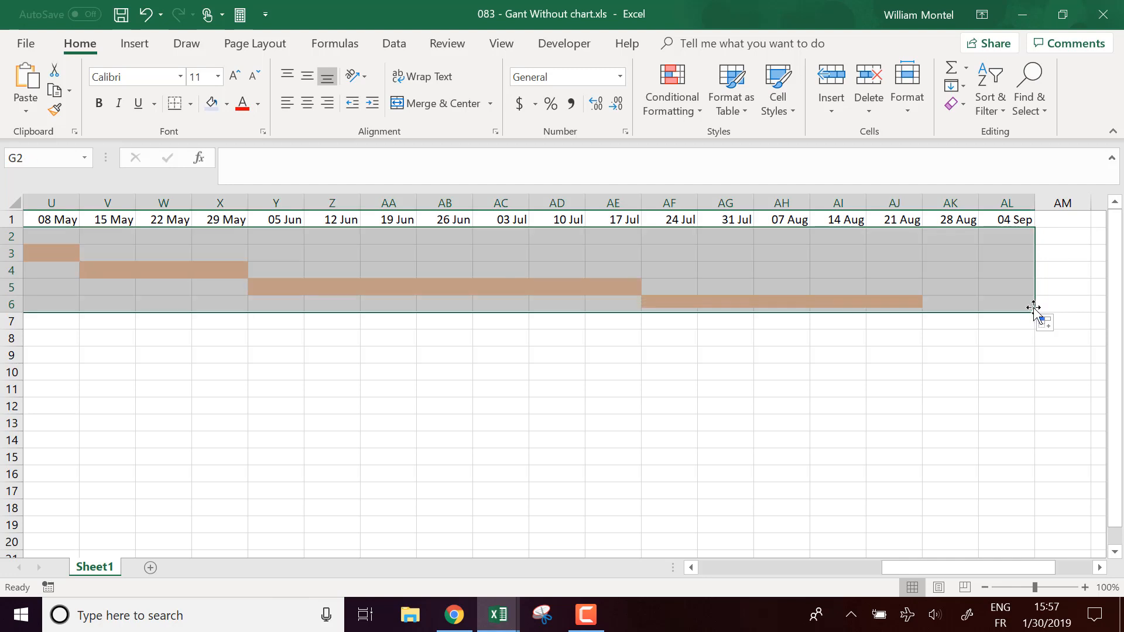
{"action": "left_click_drag", "start_coordinate": [932, 570], "coordinate": [778, 550]}
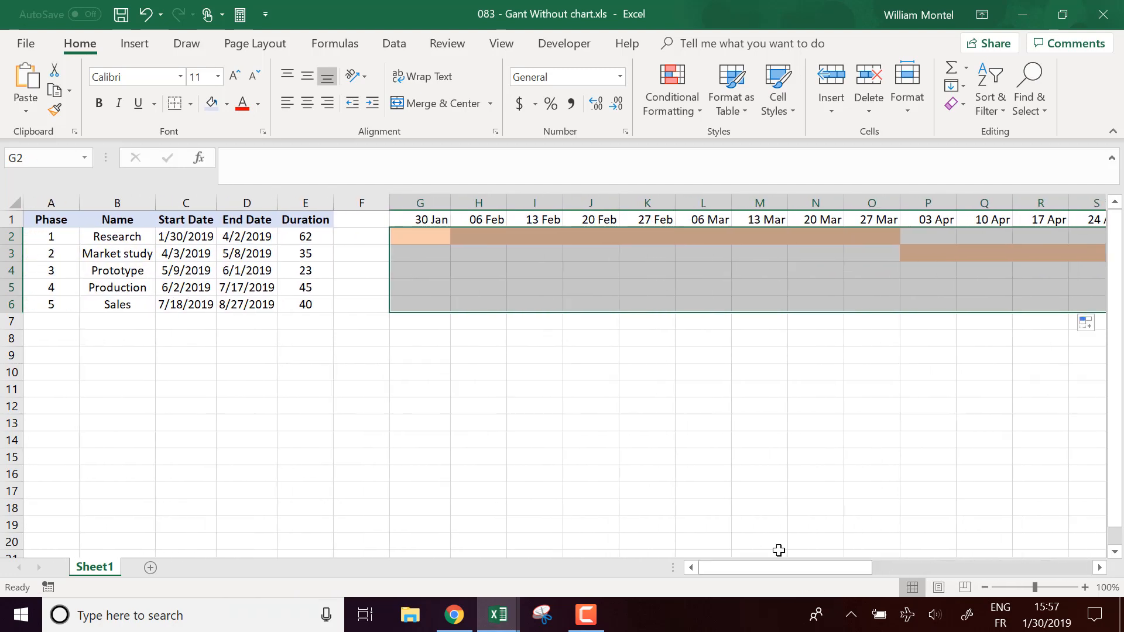
- Examine the shaded bars against each phase's start and end dates
{"action": "left_click", "coordinate": [703, 253]}
{"action": "left_click", "coordinate": [880, 236]}
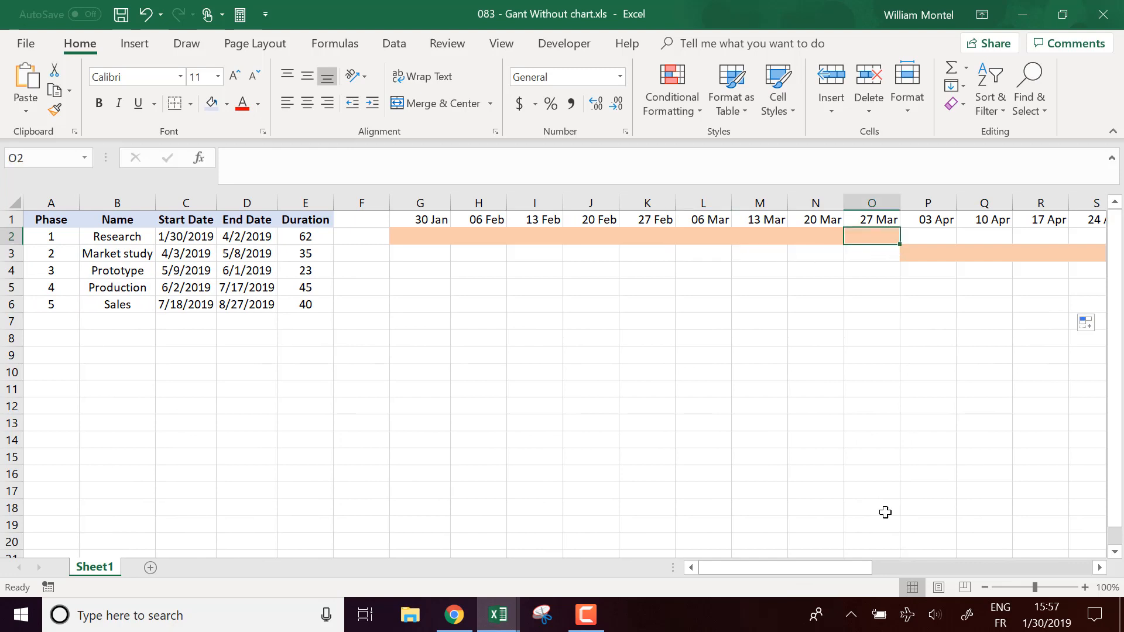
{"action": "left_click_drag", "start_coordinate": [849, 565], "coordinate": [778, 567]}
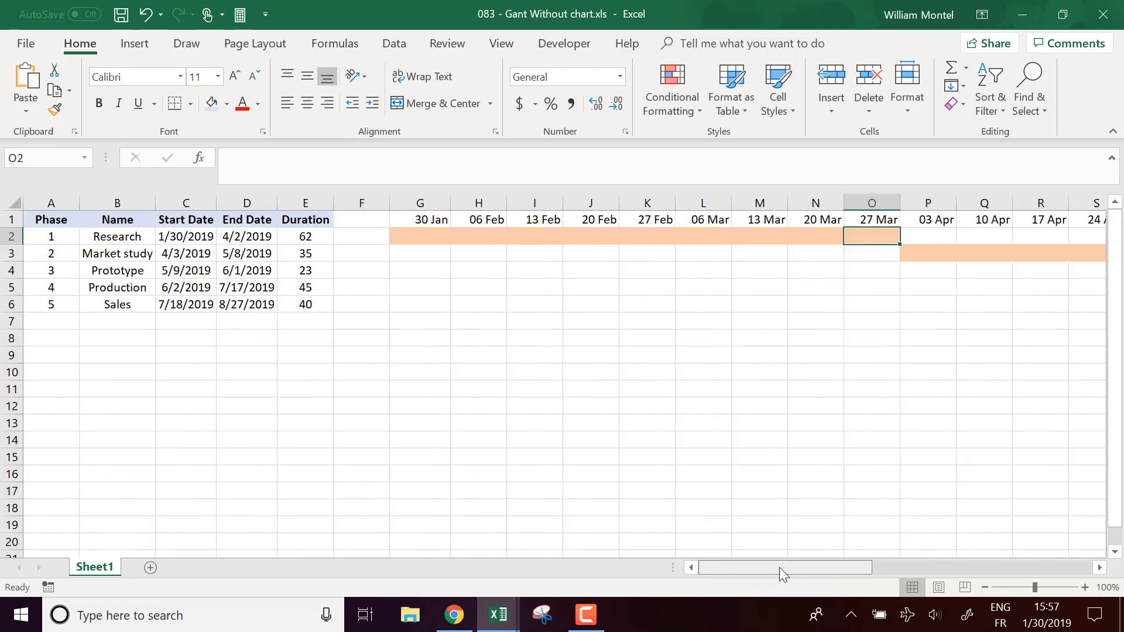
{"action": "key", "text": "ctrl+v"}
{"action": "left_click", "coordinate": [484, 283]}
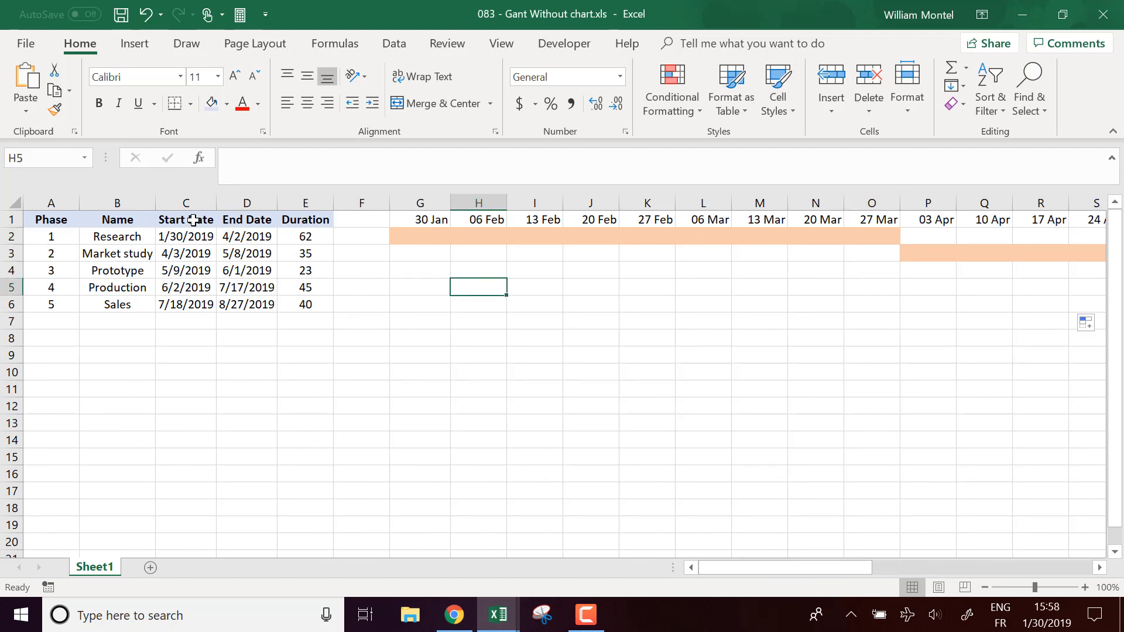
{"action": "left_click", "coordinate": [468, 300]}
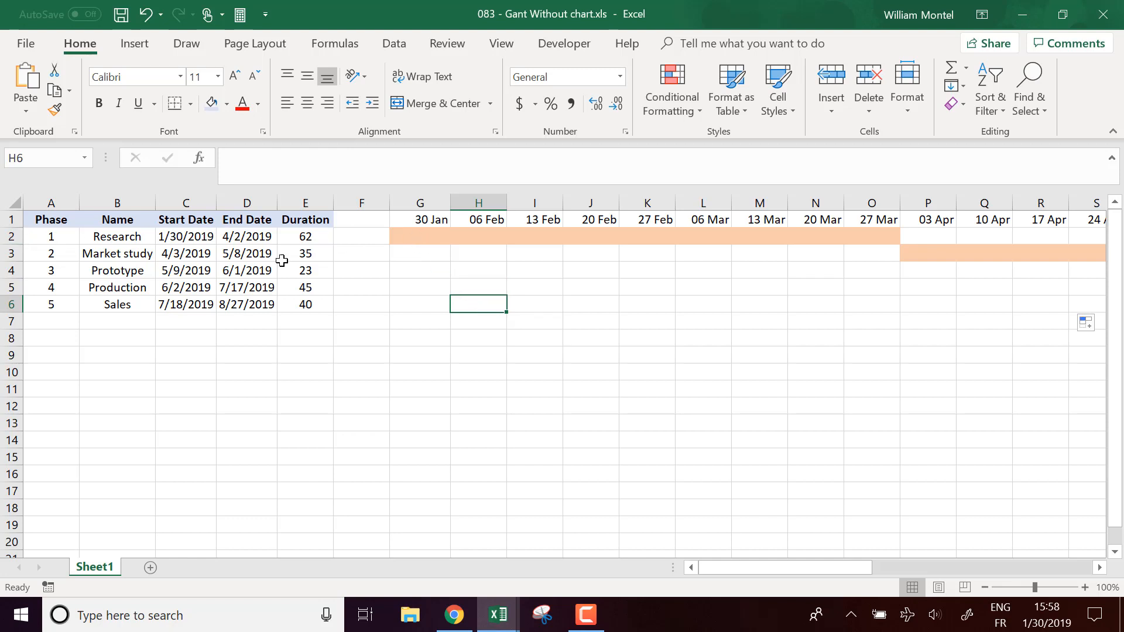
{"action": "left_click", "coordinate": [456, 281]}
{"action": "left_click_drag", "start_coordinate": [415, 235], "coordinate": [763, 296]}
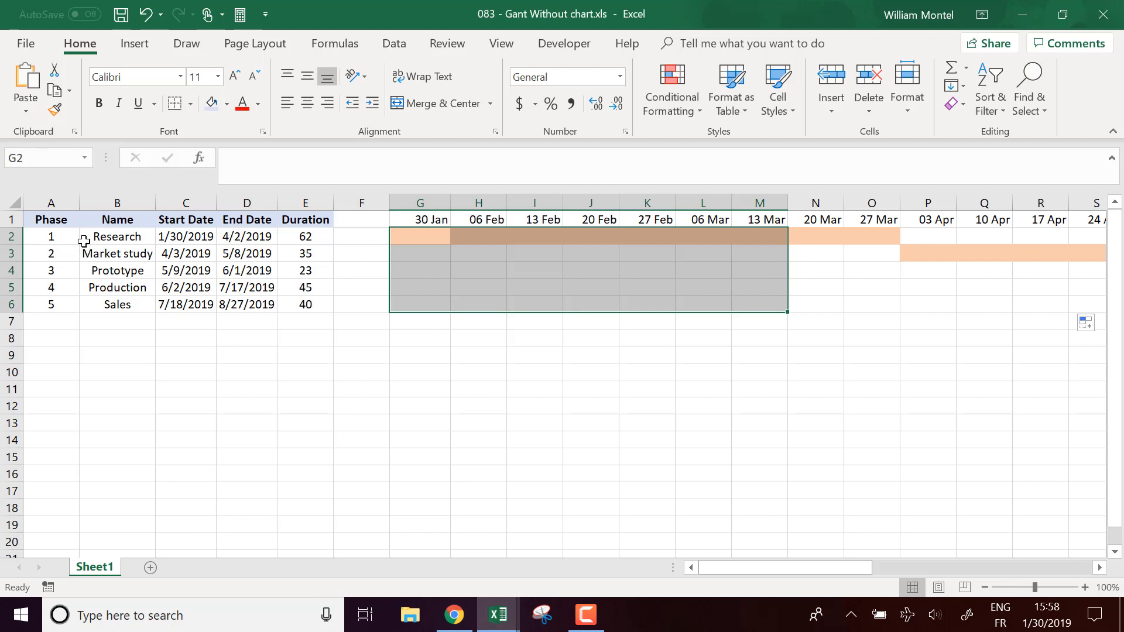
{"action": "left_click", "coordinate": [471, 302]}
- Apply a white fill to the whole timeline range G1:AL6 to hide its gridlines
{"action": "left_click_drag", "start_coordinate": [428, 221], "coordinate": [998, 308]}
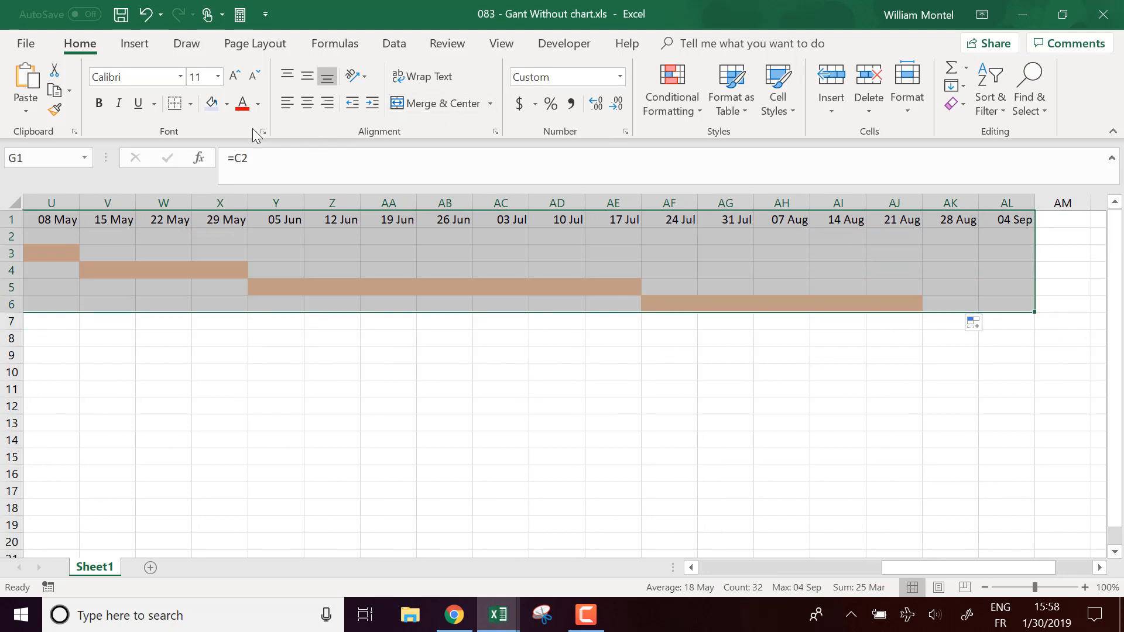
{"action": "left_click", "coordinate": [212, 104]}
{"action": "left_click", "coordinate": [227, 103]}
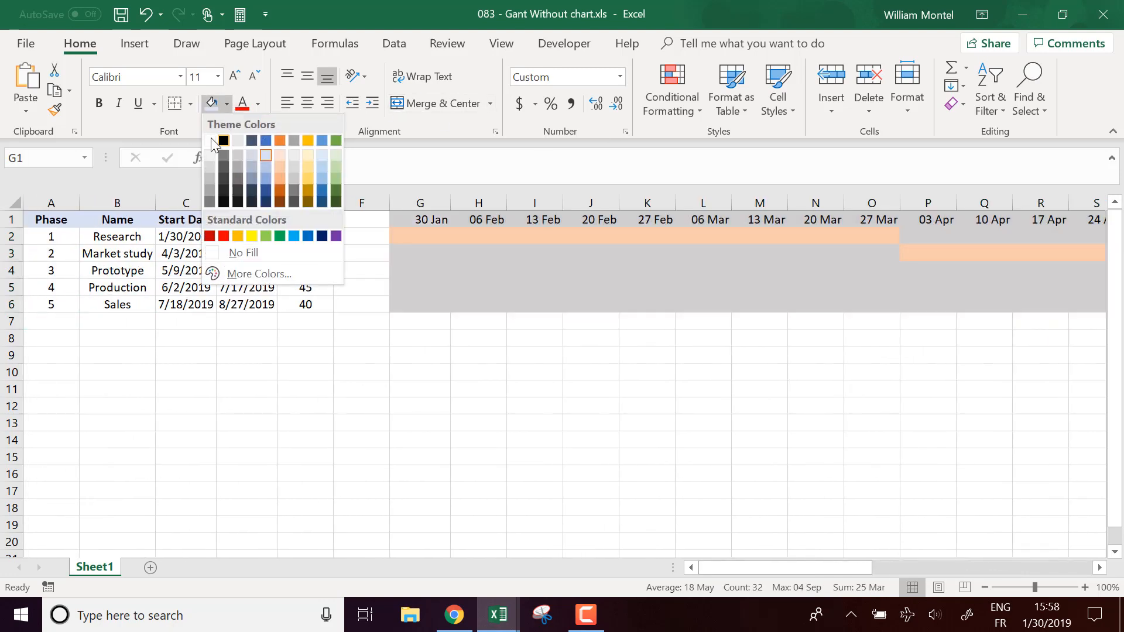
{"action": "left_click", "coordinate": [212, 141]}
{"action": "left_click", "coordinate": [870, 318]}
{"action": "left_click", "coordinate": [612, 272]}
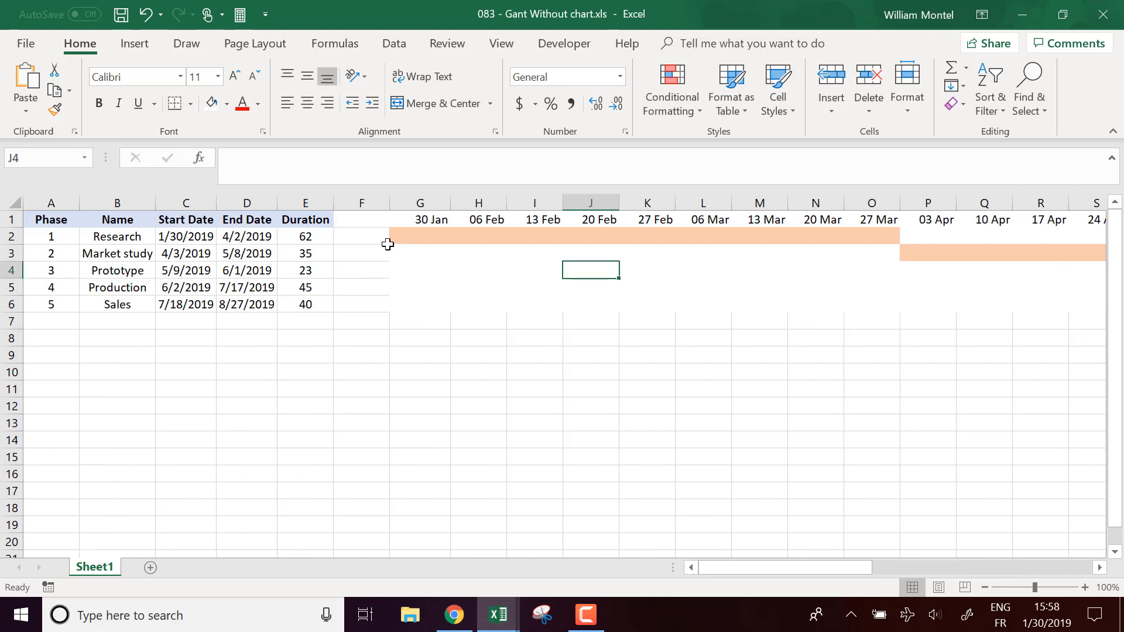
- Narrow the blank column F between the phase table and the timeline to about half its width
{"action": "left_click_drag", "start_coordinate": [411, 217], "coordinate": [510, 302]}
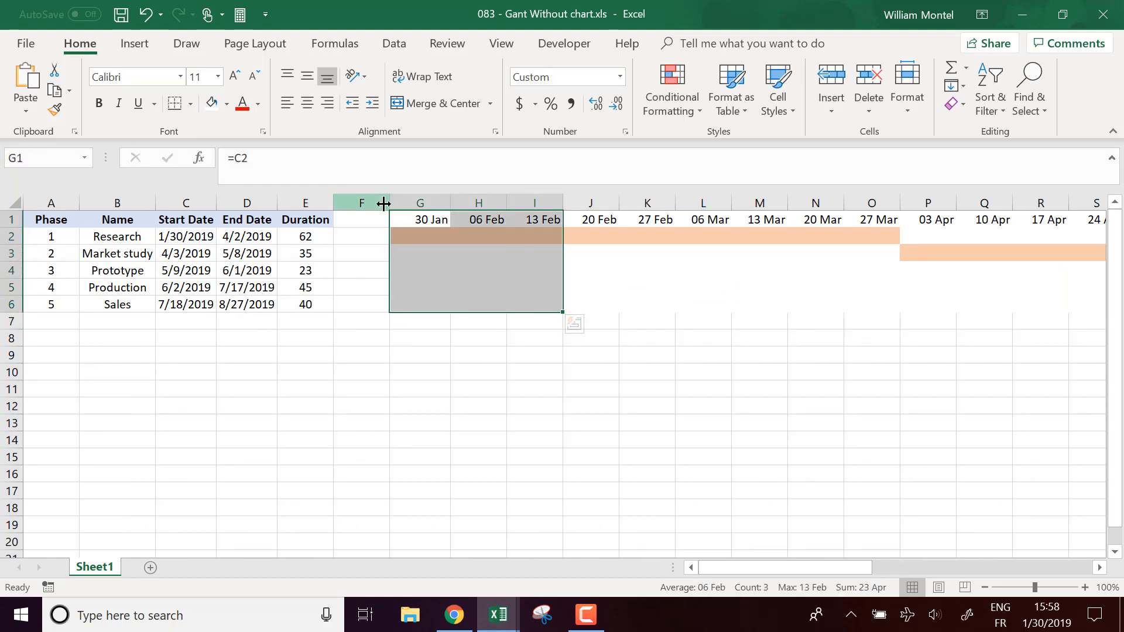
{"action": "left_click_drag", "start_coordinate": [388, 204], "coordinate": [362, 205]}
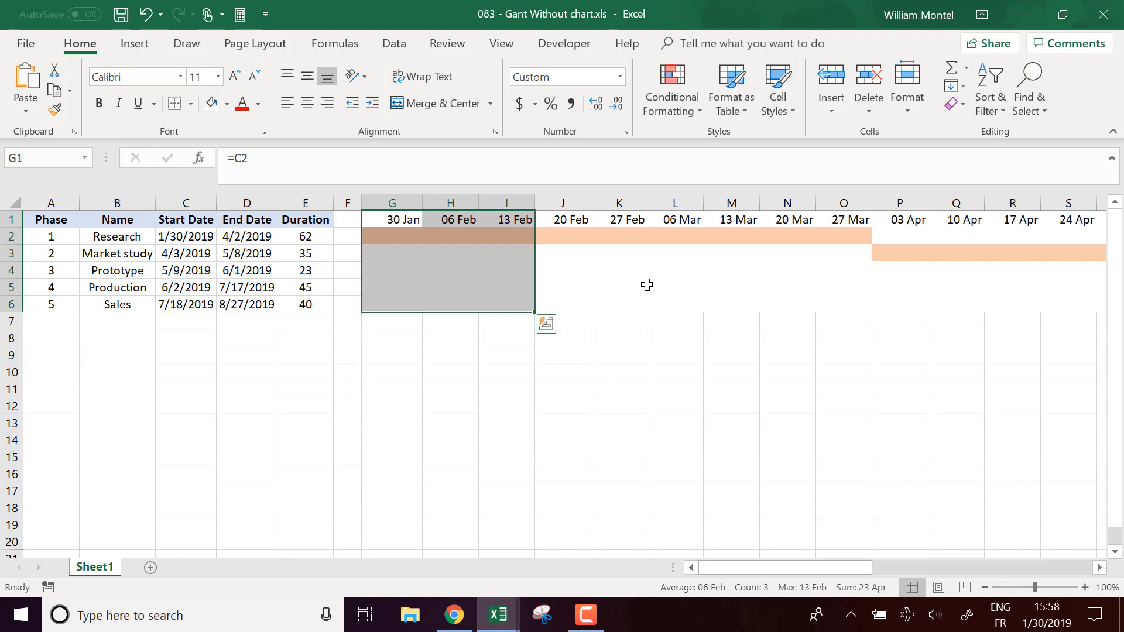
{"action": "left_click", "coordinate": [668, 279]}
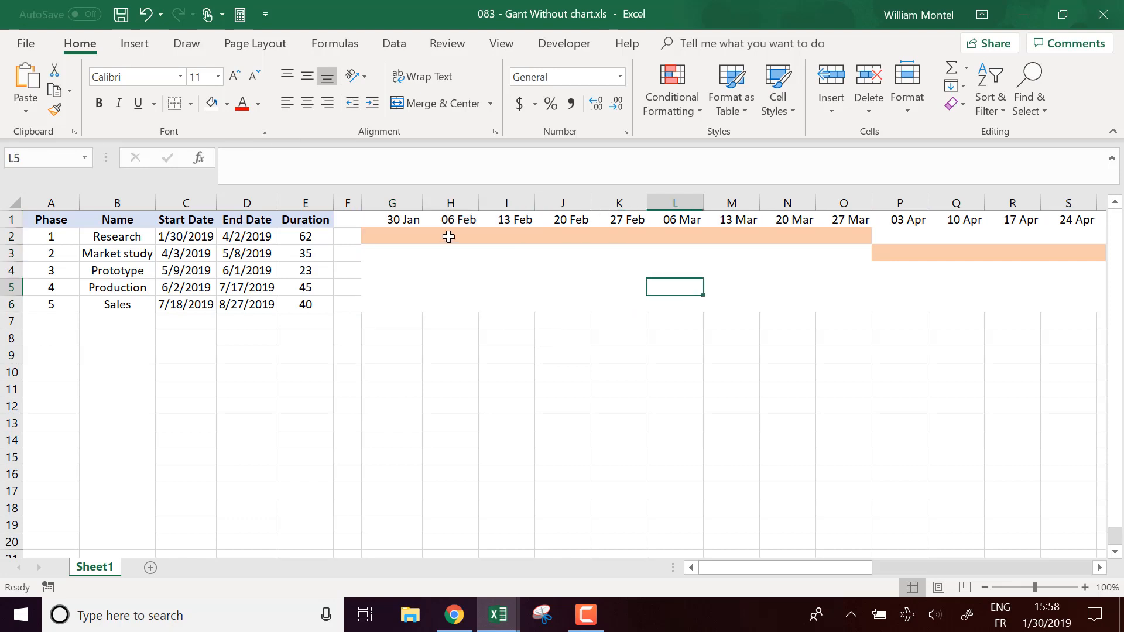
- Add outside borders around the timeline range G1:AL6
{"action": "left_click_drag", "start_coordinate": [379, 220], "coordinate": [913, 305]}
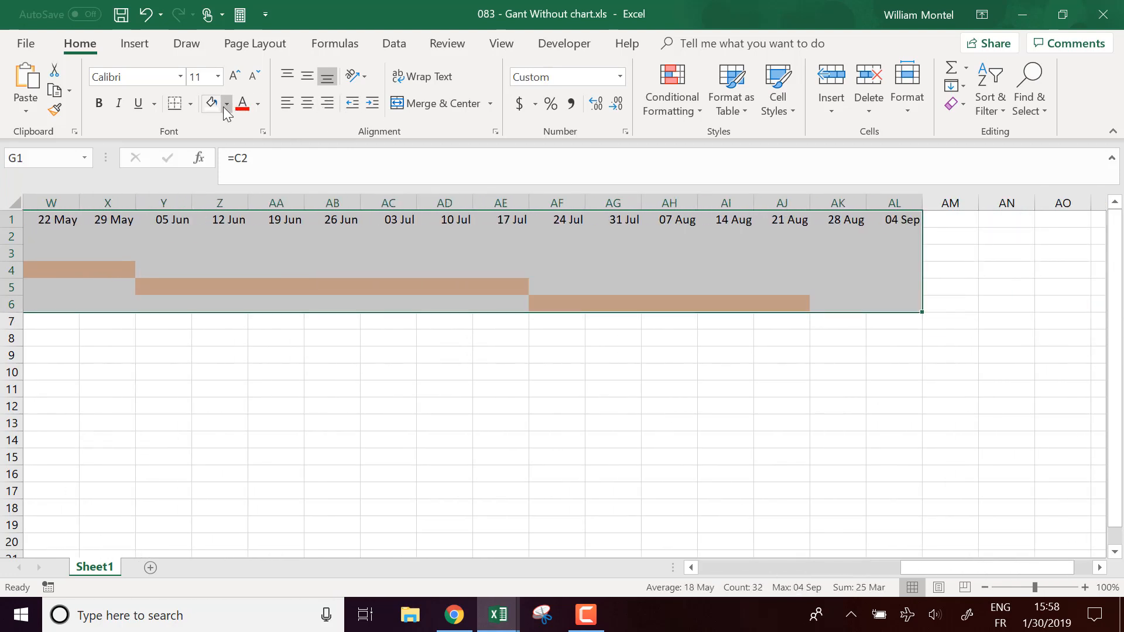
{"action": "left_click", "coordinate": [191, 104]}
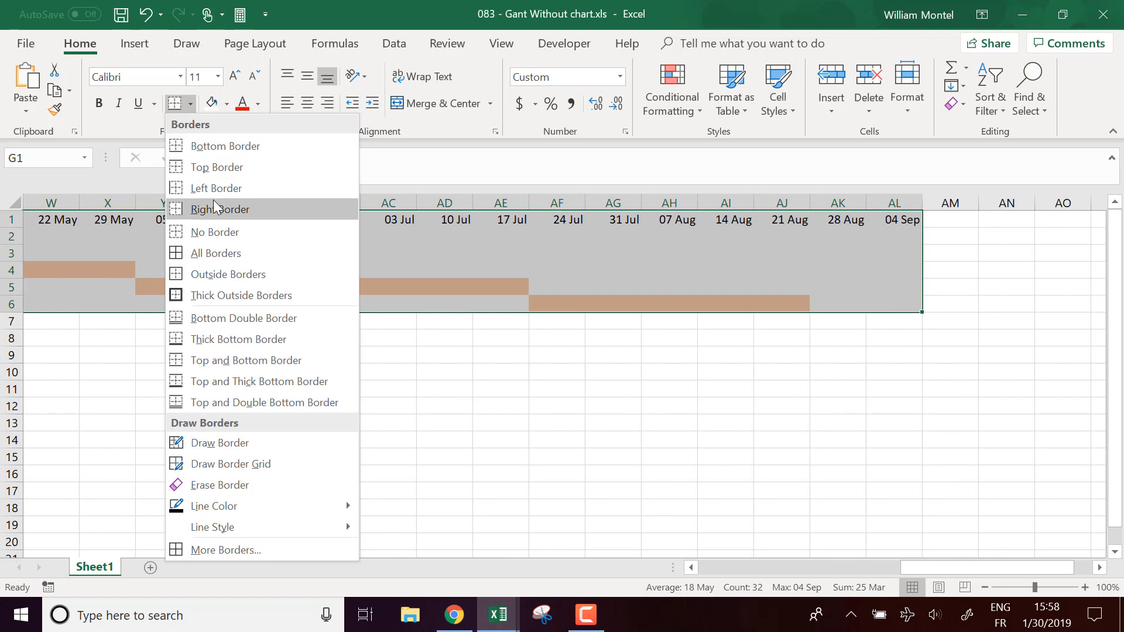
{"action": "left_click", "coordinate": [263, 271]}
{"action": "scroll", "coordinate": [728, 322], "scroll_direction": "left", "scroll_amount": 8}
{"action": "left_click", "coordinate": [728, 321]}
{"action": "left_click", "coordinate": [469, 309]}
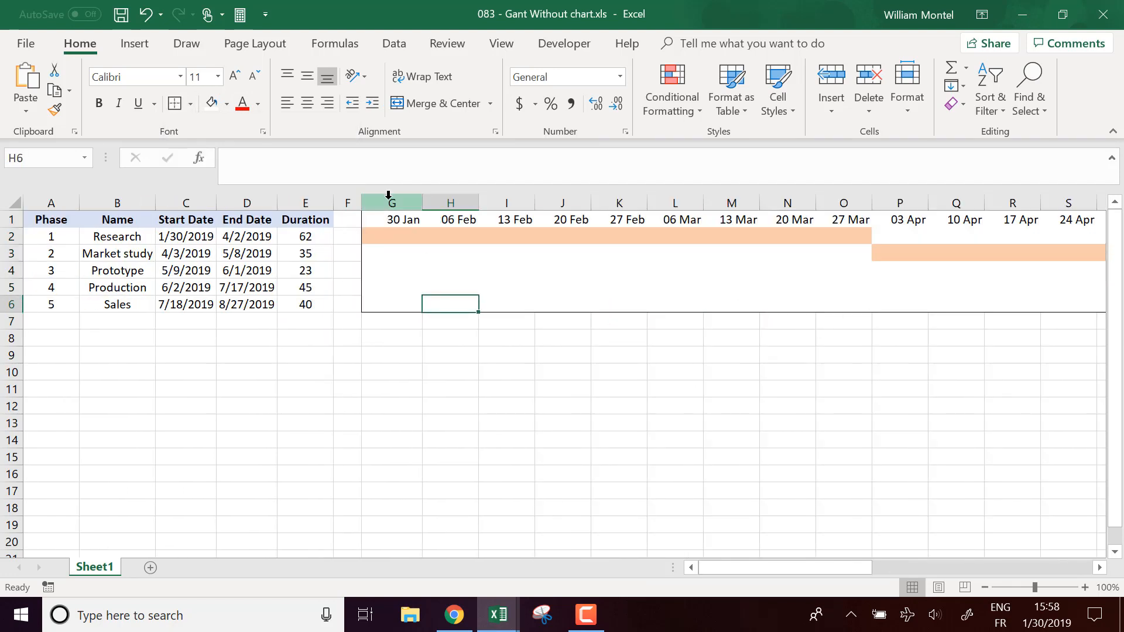
- Autofit the widths of timeline columns G through AL to their dates
{"action": "left_click_drag", "start_coordinate": [395, 218], "coordinate": [975, 303]}
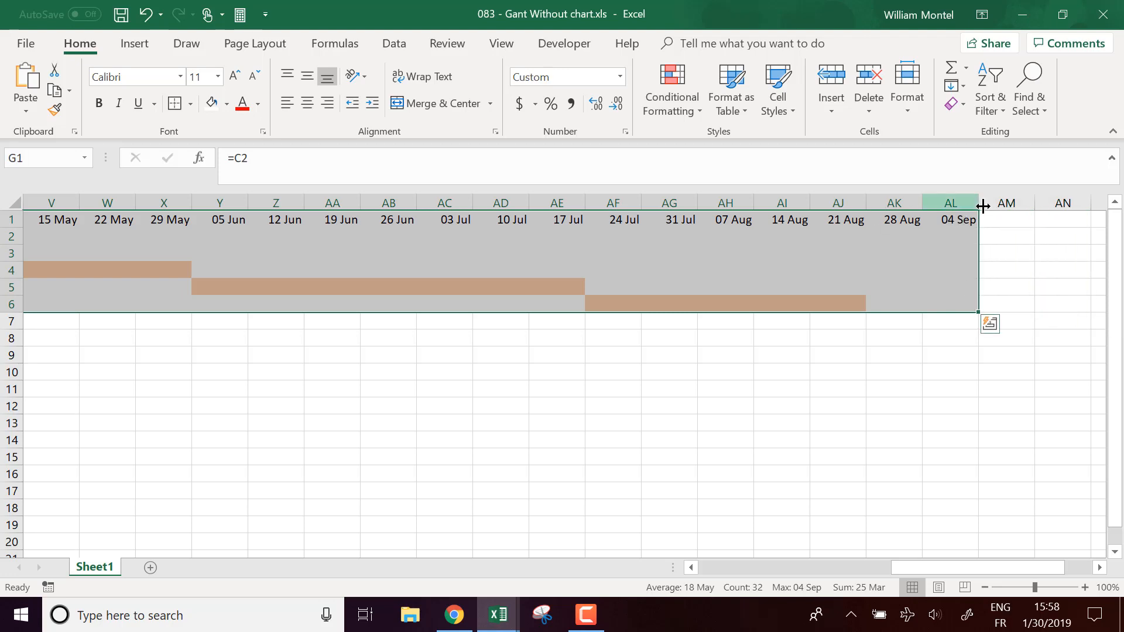
{"action": "left_click_drag", "start_coordinate": [978, 203], "coordinate": [962, 203]}
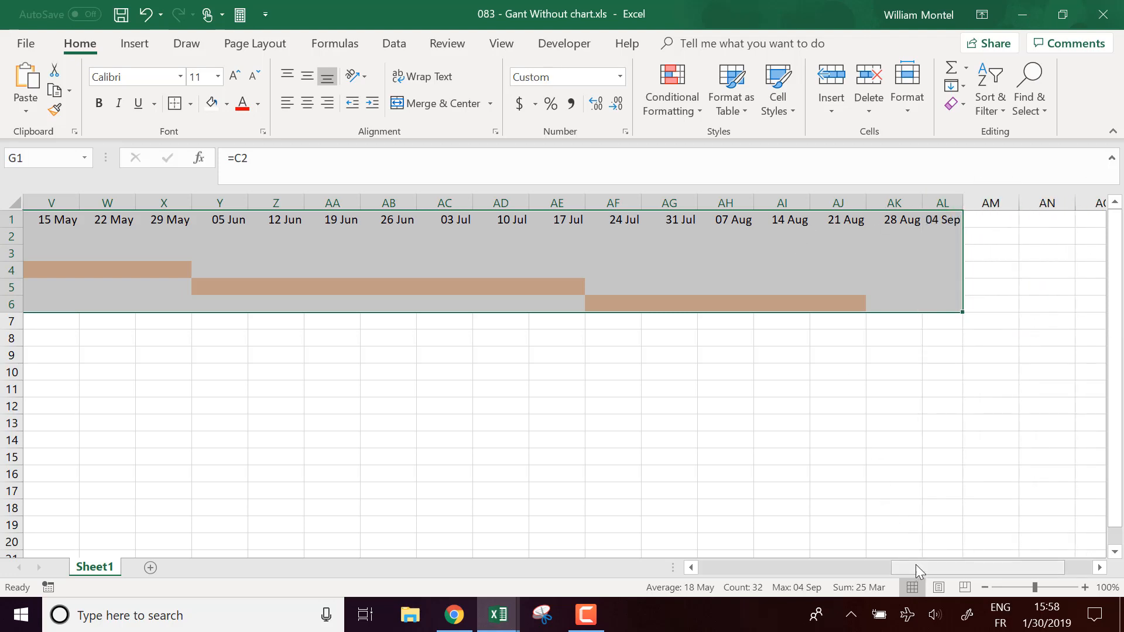
{"action": "left_click_drag", "start_coordinate": [978, 567], "coordinate": [786, 567]}
{"action": "mouse_move", "coordinate": [421, 201]}
{"action": "left_mouse_down"}
{"action": "mouse_move", "coordinate": [400, 202]}
{"action": "mouse_move", "coordinate": [456, 202]}
{"action": "mouse_move", "coordinate": [440, 203]}
{"action": "left_mouse_up"}
{"action": "left_click_drag", "start_coordinate": [392, 188], "coordinate": [1074, 203]}
{"action": "double_click", "coordinate": [1075, 197]}
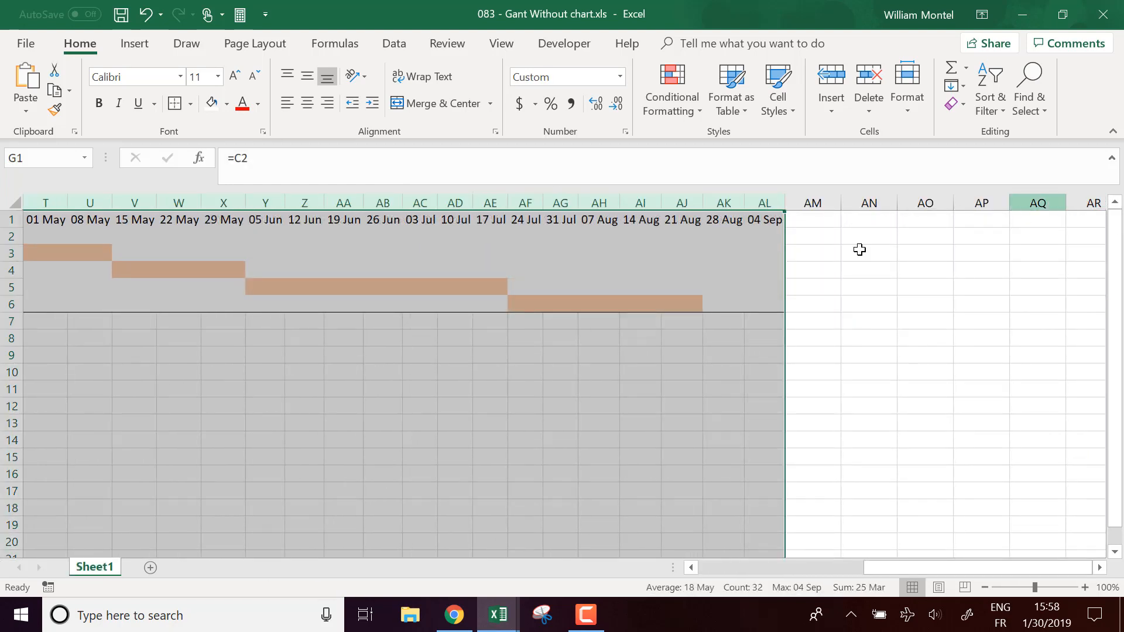
{"action": "left_click_drag", "start_coordinate": [929, 567], "coordinate": [725, 571]}
{"action": "left_click", "coordinate": [673, 335]}
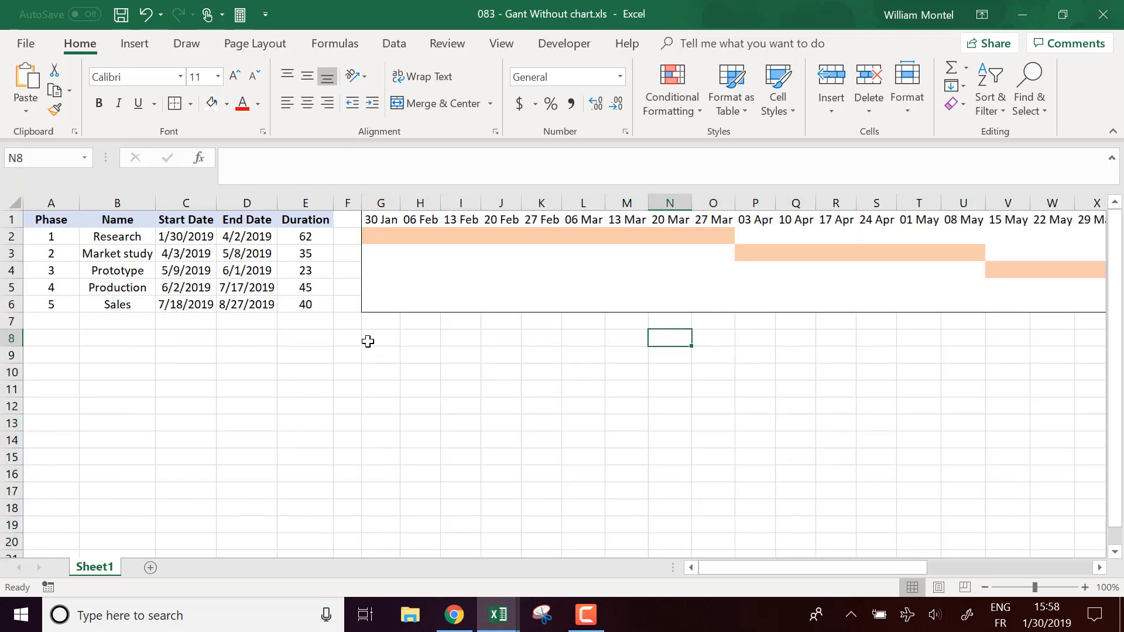
- Add outside borders around the phase table A1:E6
{"action": "left_click_drag", "start_coordinate": [304, 304], "coordinate": [40, 193]}
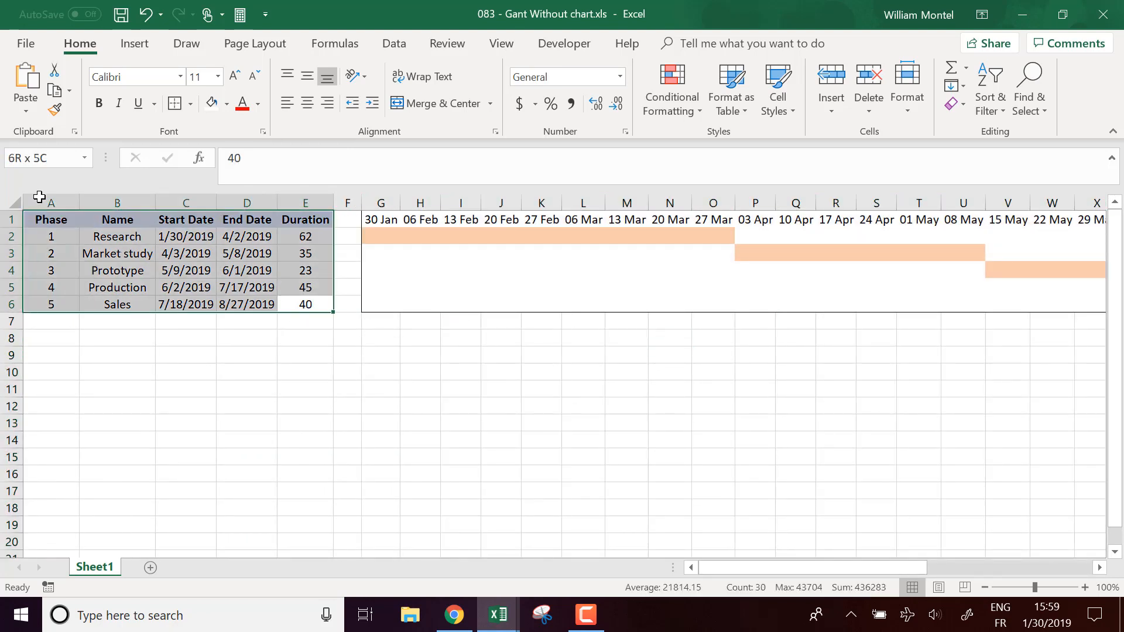
{"action": "left_click", "coordinate": [193, 351]}
{"action": "left_click_drag", "start_coordinate": [80, 238], "coordinate": [321, 306]}
{"action": "left_click", "coordinate": [246, 340]}
{"action": "left_click", "coordinate": [174, 105]}
{"action": "left_click", "coordinate": [501, 321]}
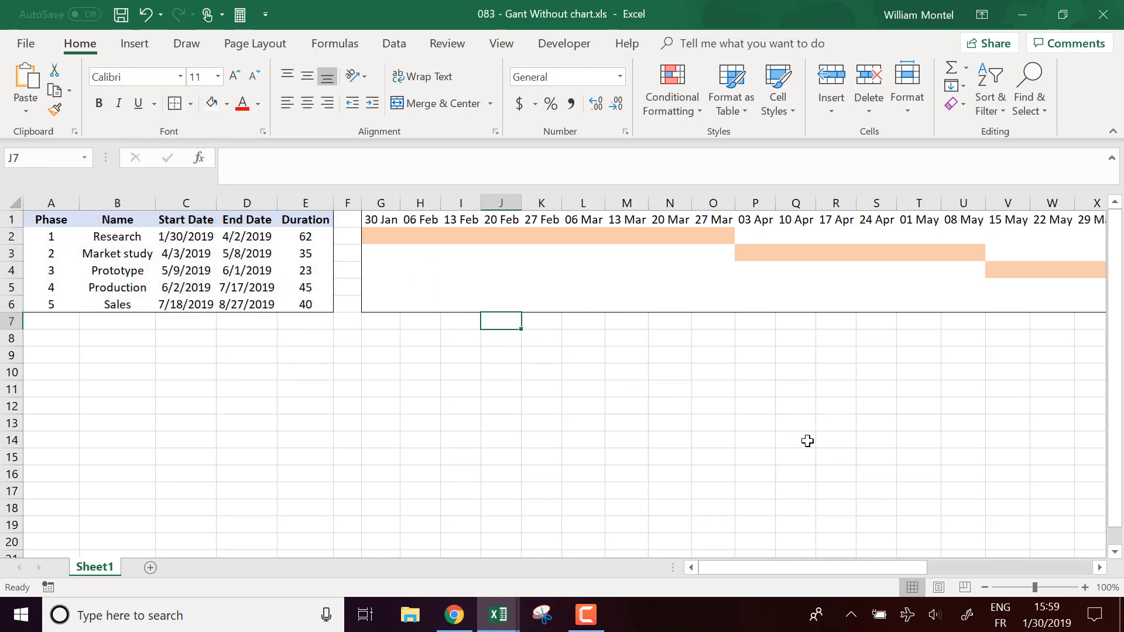
- Add outside borders around the timeline's date header row G1:AL1
{"action": "left_click_drag", "start_coordinate": [381, 221], "coordinate": [999, 211]}
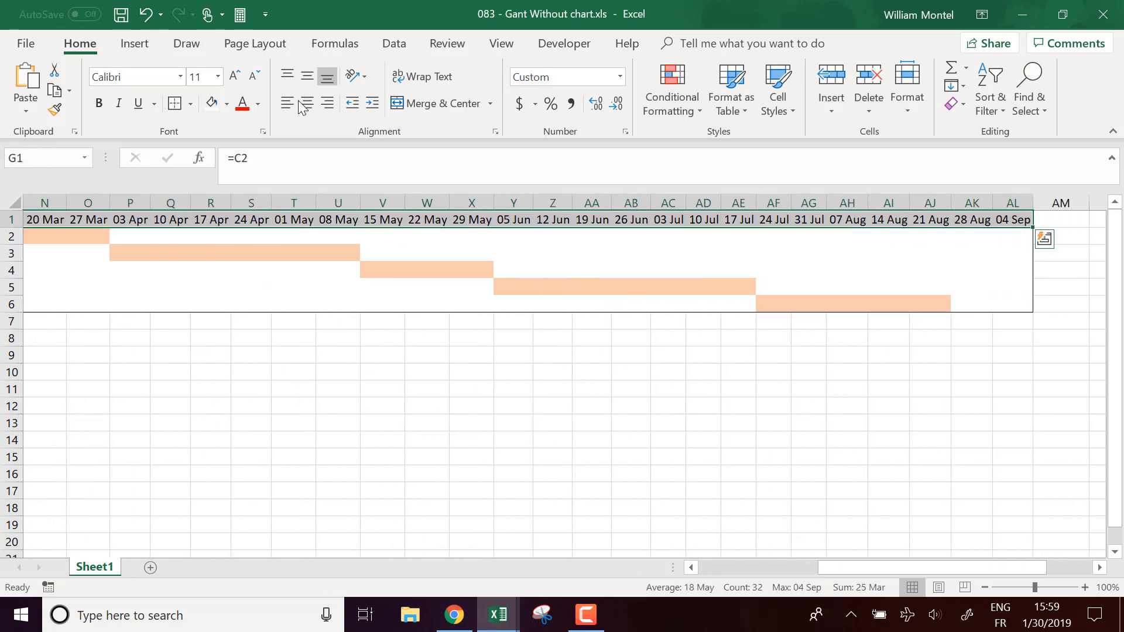
{"action": "left_click", "coordinate": [169, 111]}
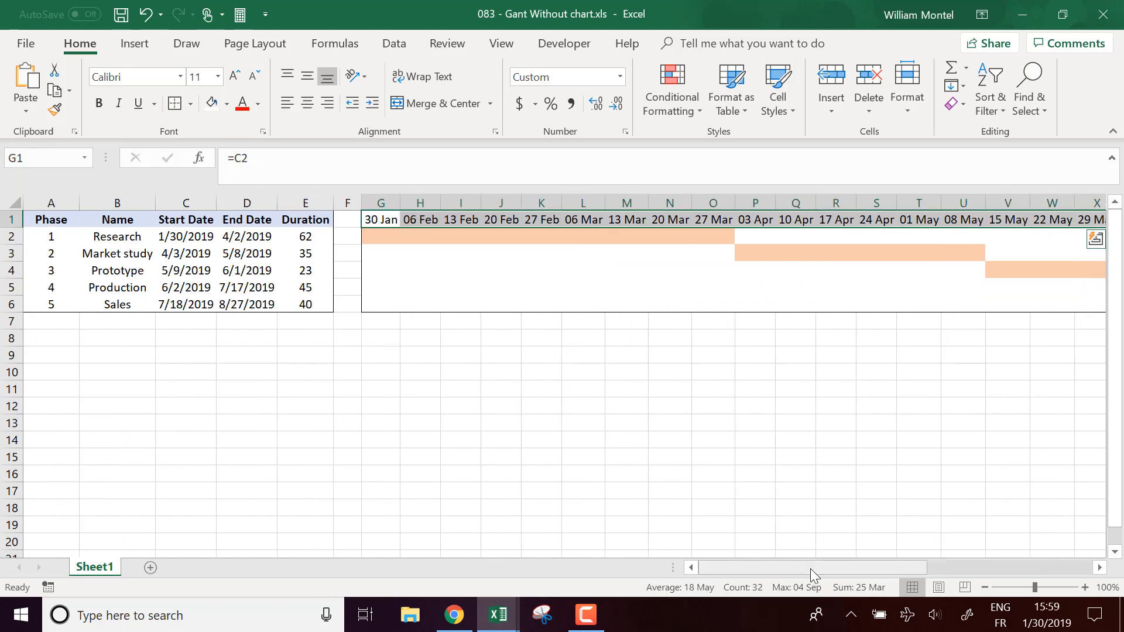
{"action": "left_click", "coordinate": [689, 394]}
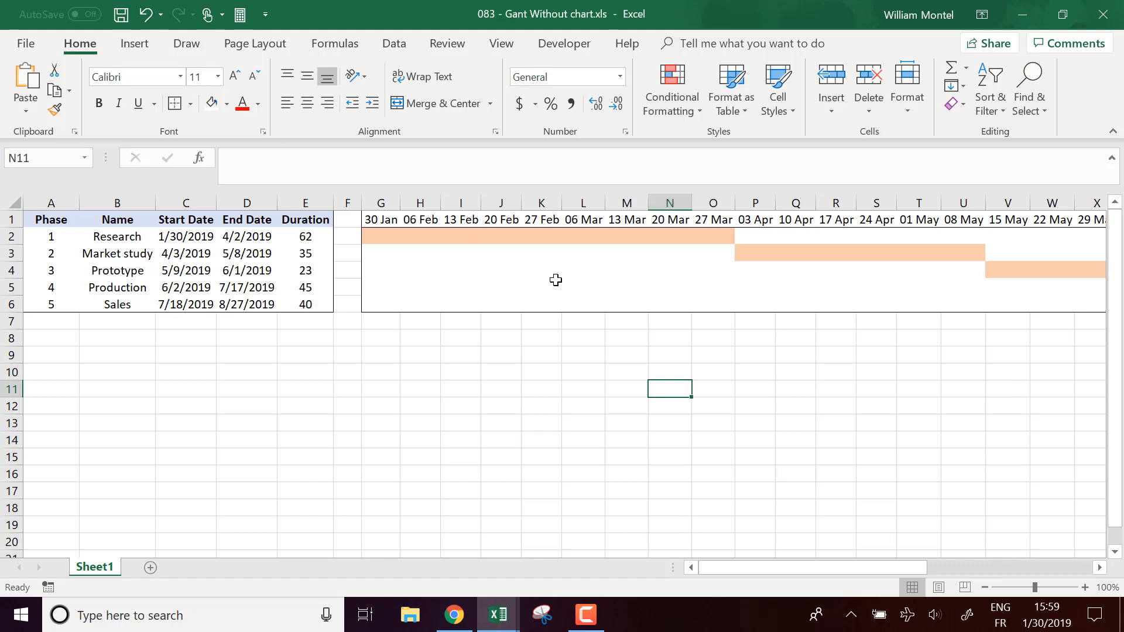
{"action": "left_click_drag", "start_coordinate": [459, 230], "coordinate": [710, 331]}
{"action": "left_click", "coordinate": [713, 426]}
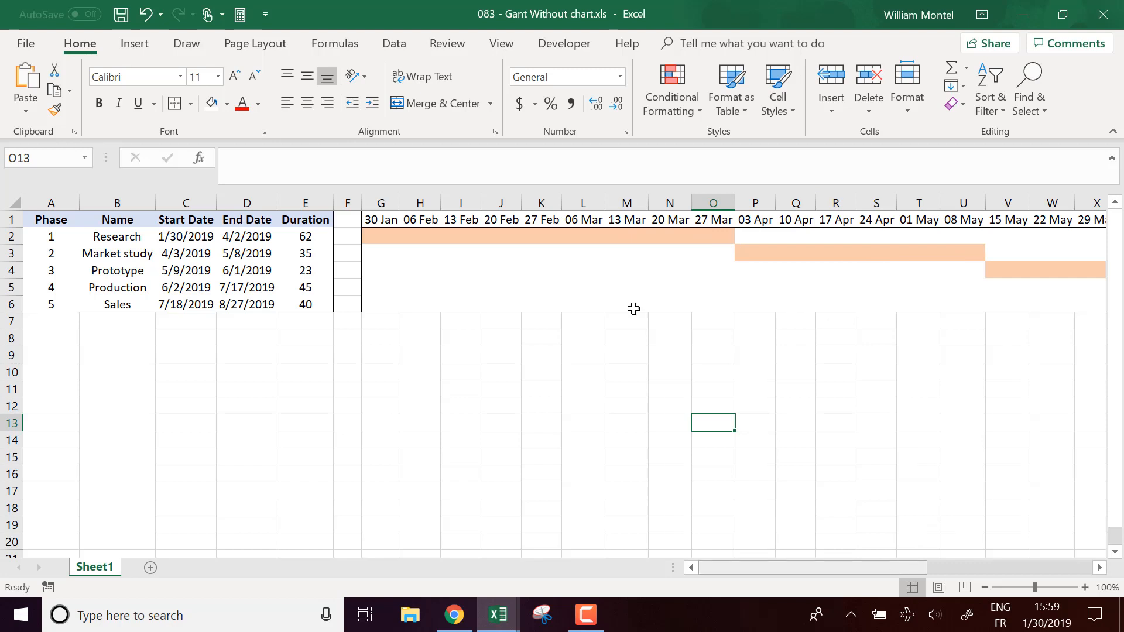
{"action": "left_click", "coordinate": [511, 355]}
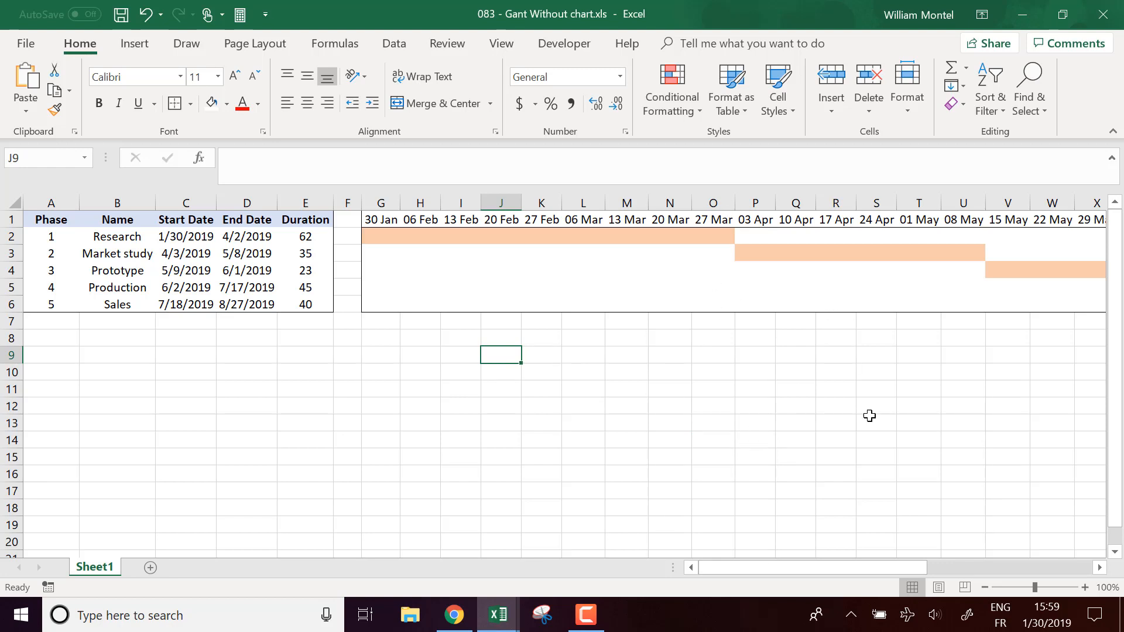
{"action": "left_click_drag", "start_coordinate": [852, 567], "coordinate": [747, 550]}
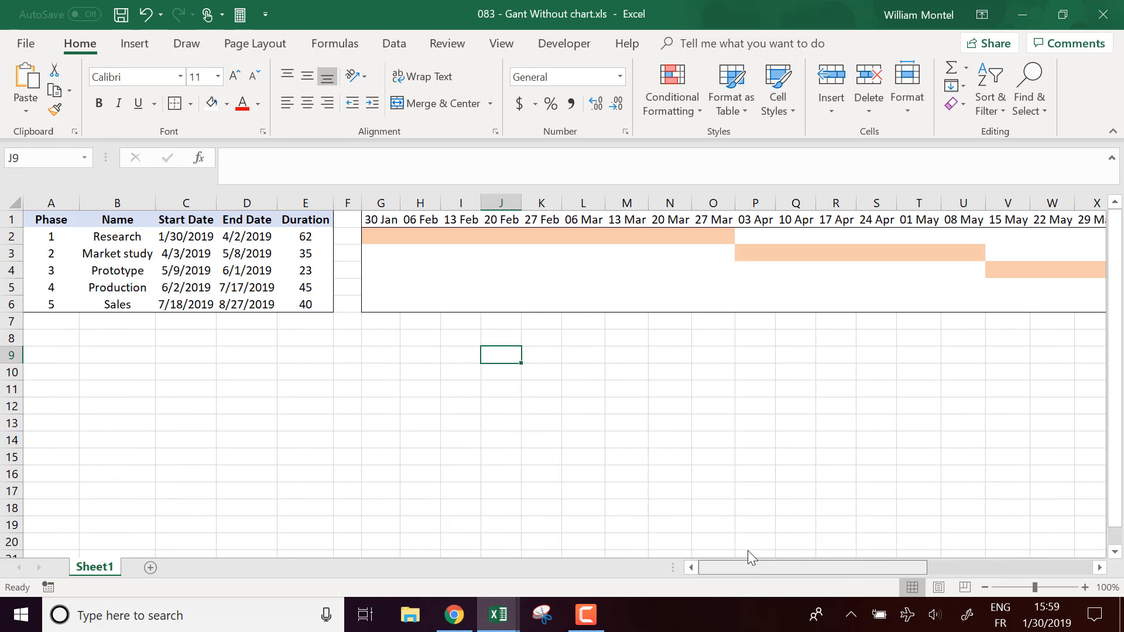
{"action": "left_click", "coordinate": [600, 346]}
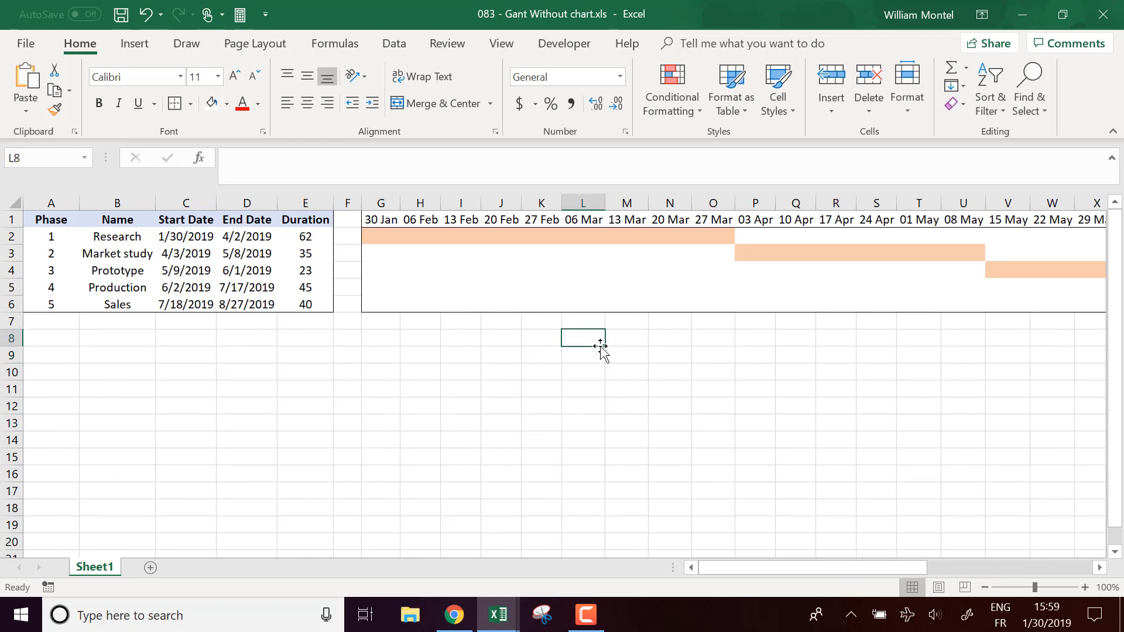